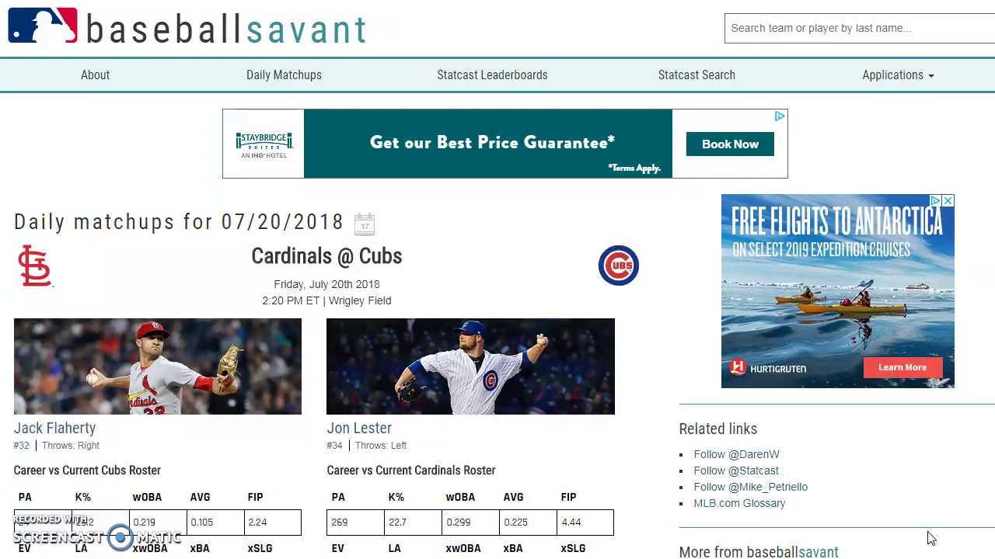
left_click(939, 498)
left_click(927, 472)
left_click(884, 460)
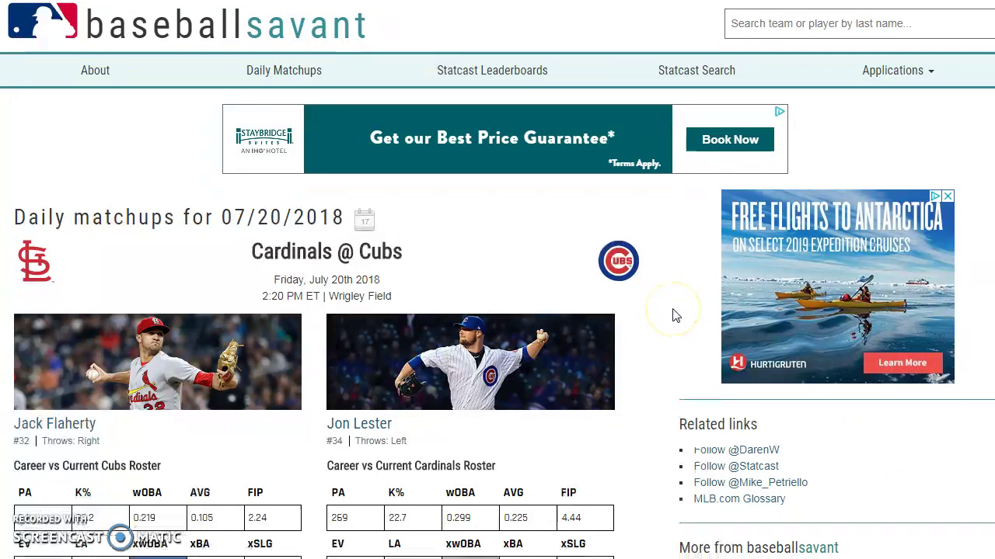
Examine the starting pitchers' career numbers against current rosters in the 07/20/2018 daily matchups for Cardinals @ Cubs and Braves @ Nationals.
scroll(675, 315, "down", 2)
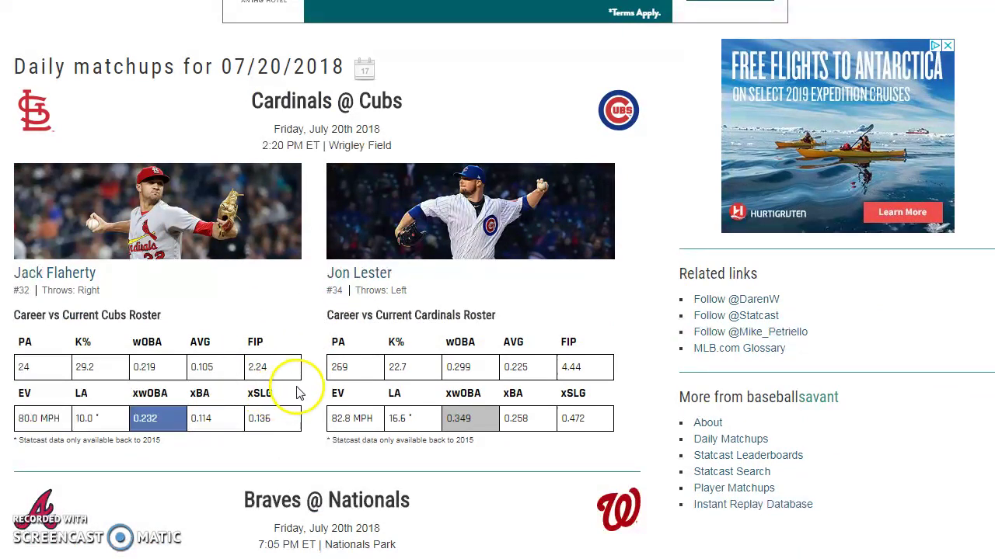
scroll(435, 289, "down", 1)
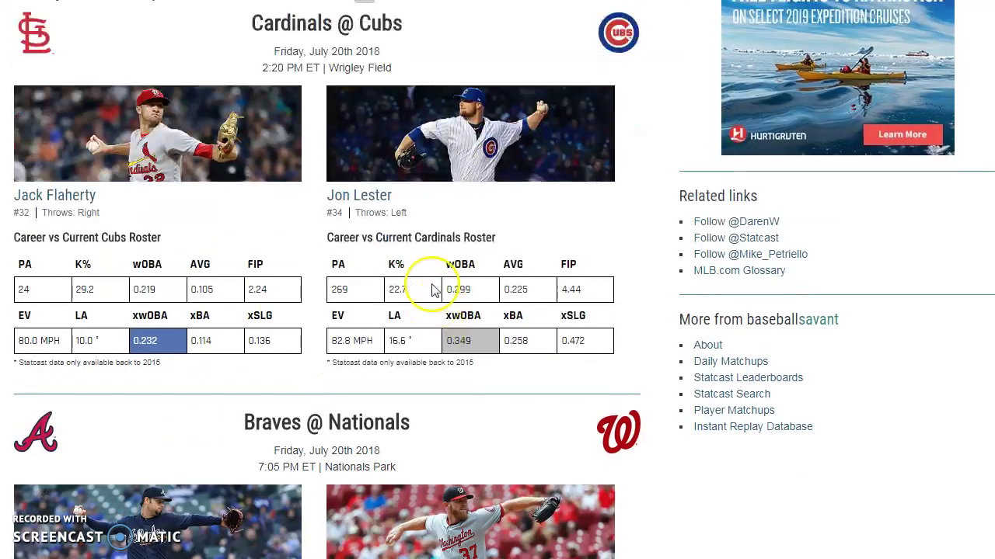
scroll(431, 288, "down", 1)
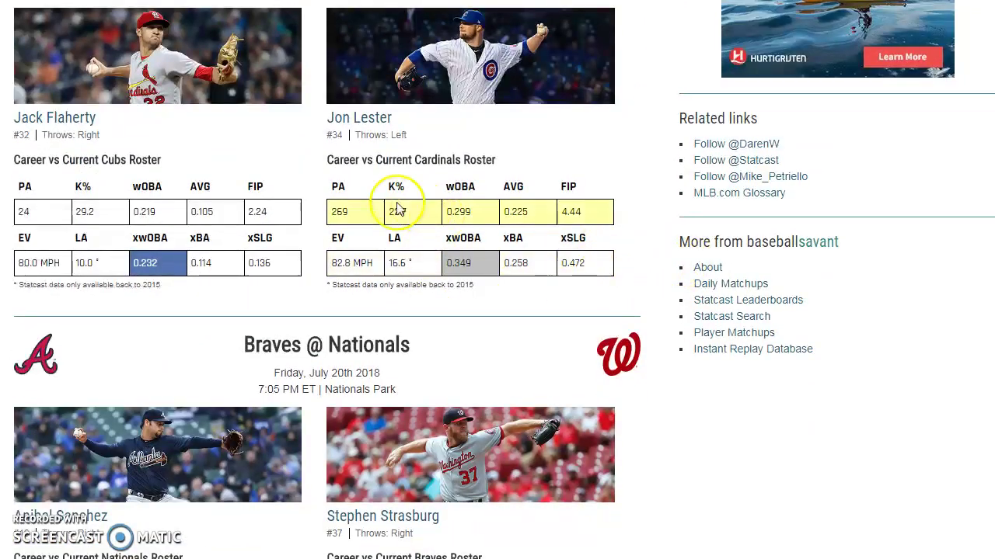
scroll(641, 264, "down", 2)
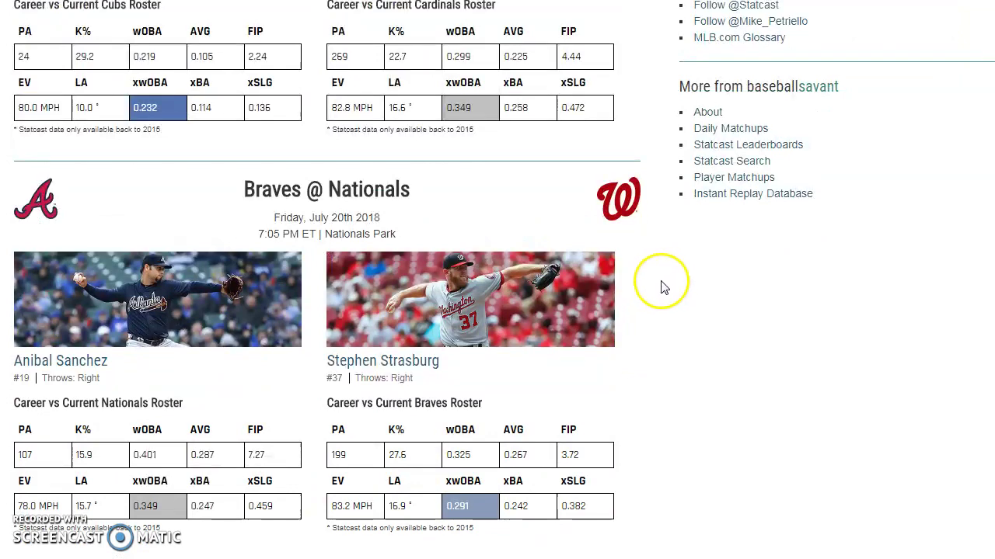
scroll(661, 311, "up", 2)
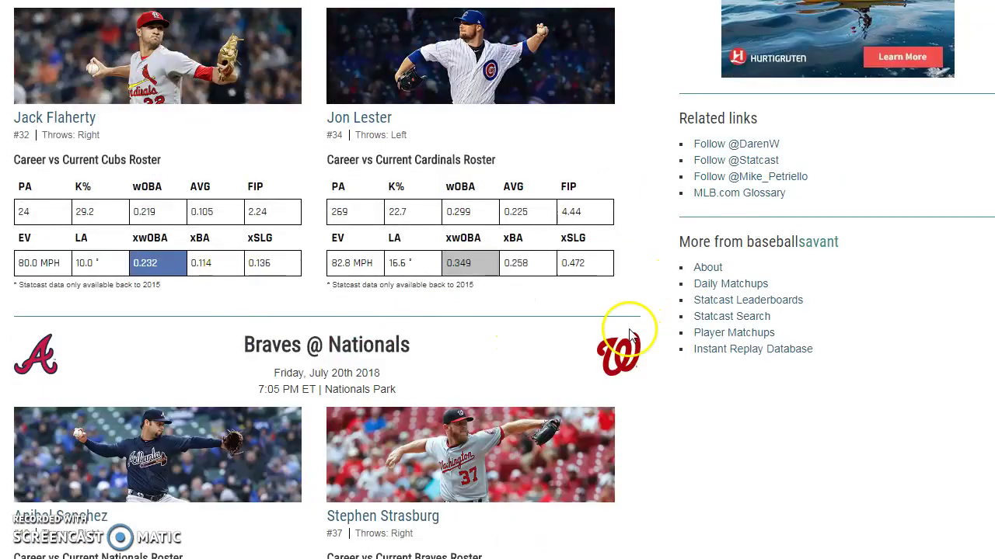
scroll(631, 334, "up", 2)
scroll(654, 356, "up", 1)
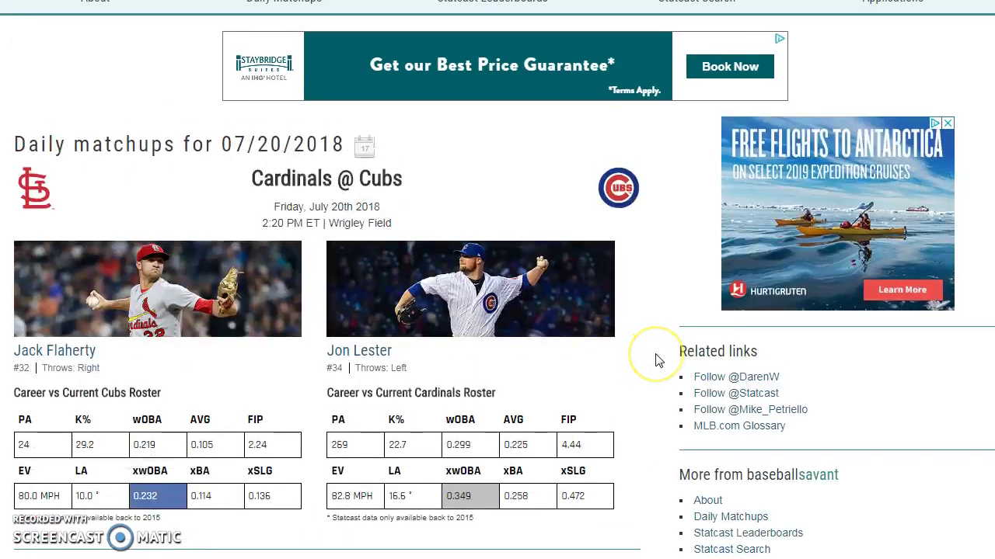
scroll(657, 360, "up", 1)
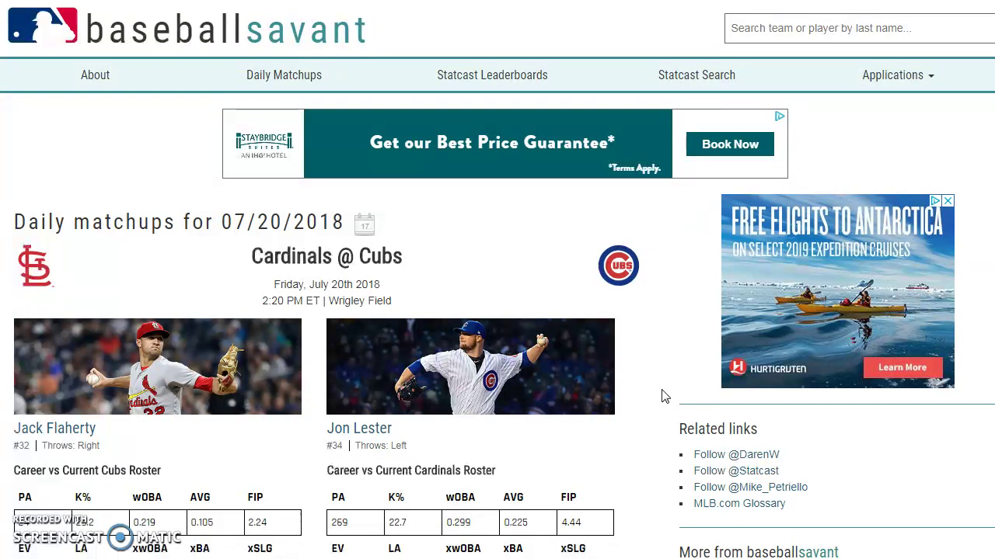
Open the Statcast Leaderboard and update it with the player type set to Pitcher.
left_click(501, 73)
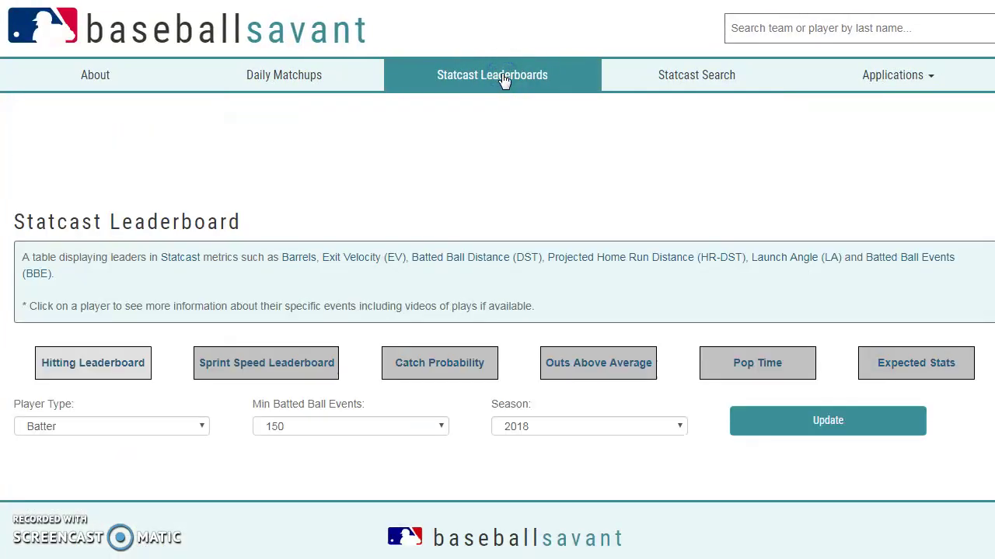
left_click(98, 424)
left_click(88, 457)
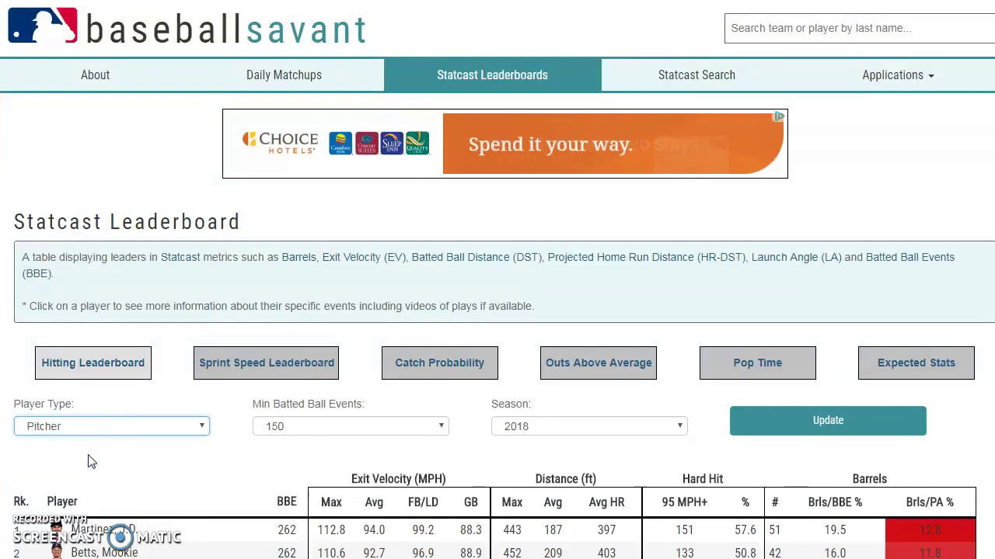
left_click(839, 433)
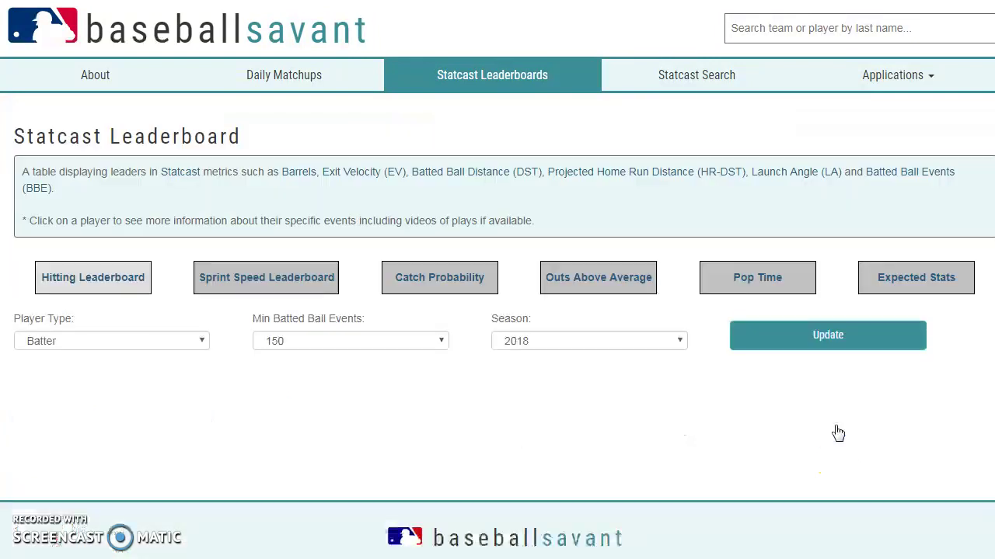
scroll(711, 358, "down", 2)
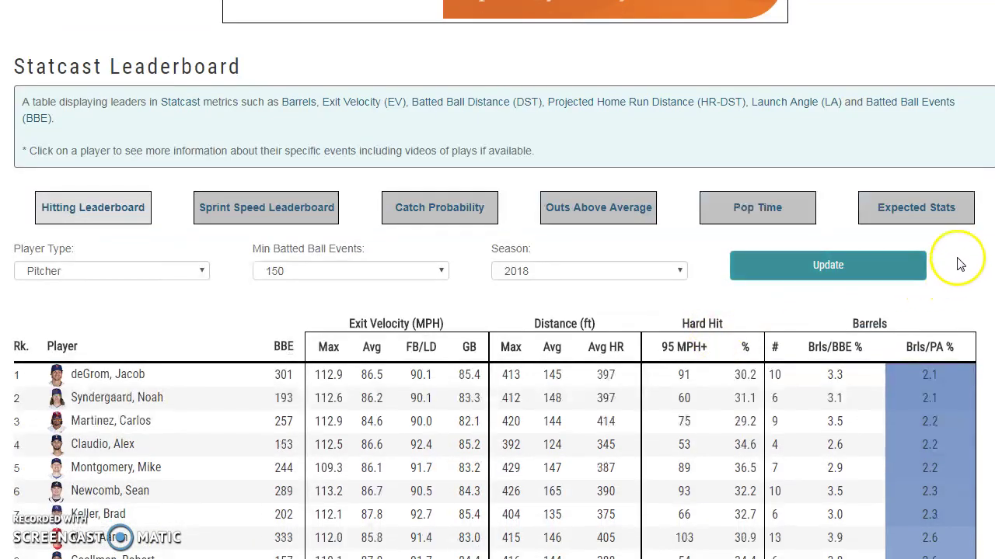
scroll(782, 229, "down", 2)
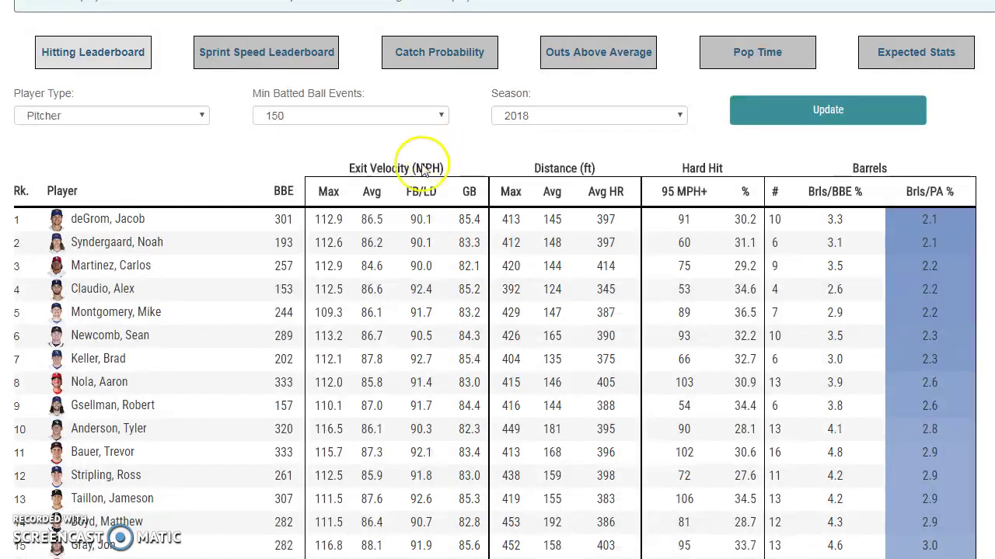
Sort the pitcher leaderboard by average exit velocity from highest to lowest and look over the leading pitchers.
left_click(371, 193)
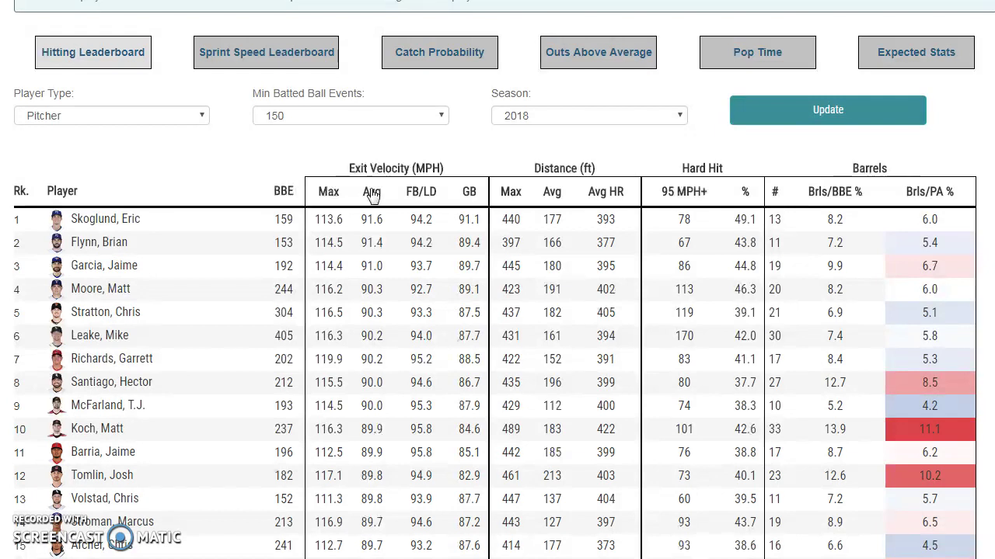
left_click(378, 291)
left_click(394, 298)
left_click(377, 300)
left_click(160, 268)
left_click(170, 300)
Reverse the average exit velocity sort to run from lowest to highest and review the ranked pitchers.
left_click(374, 194)
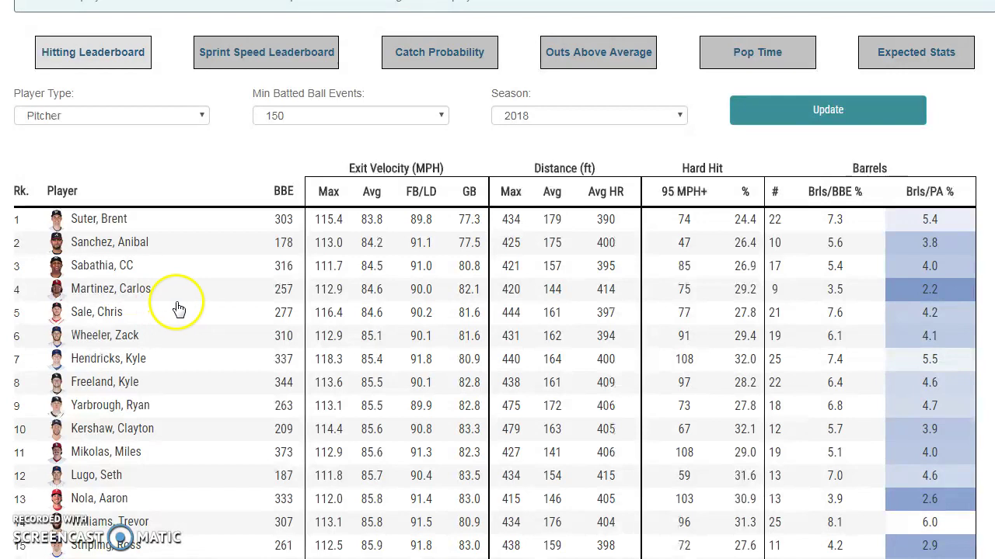
scroll(239, 293, "down", 1)
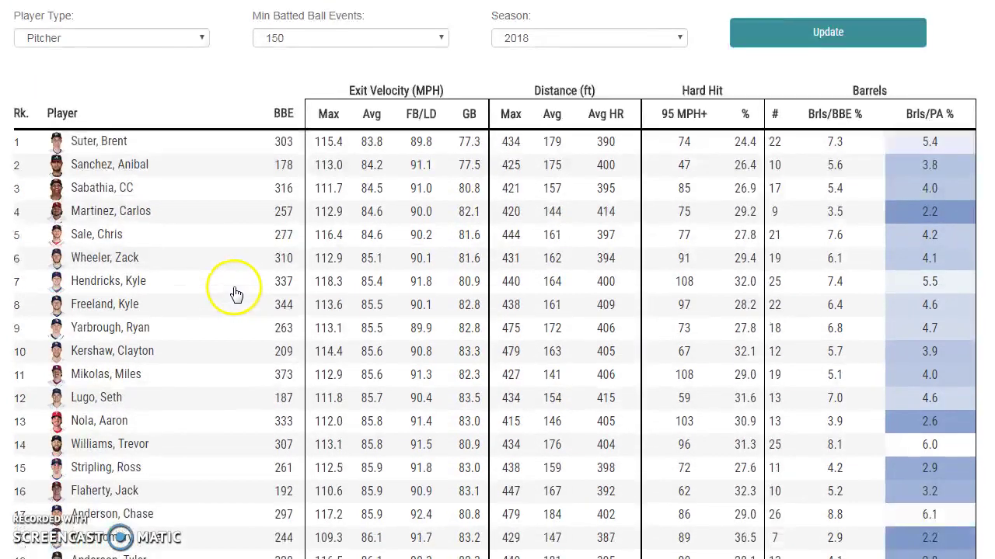
scroll(236, 294, "down", 1)
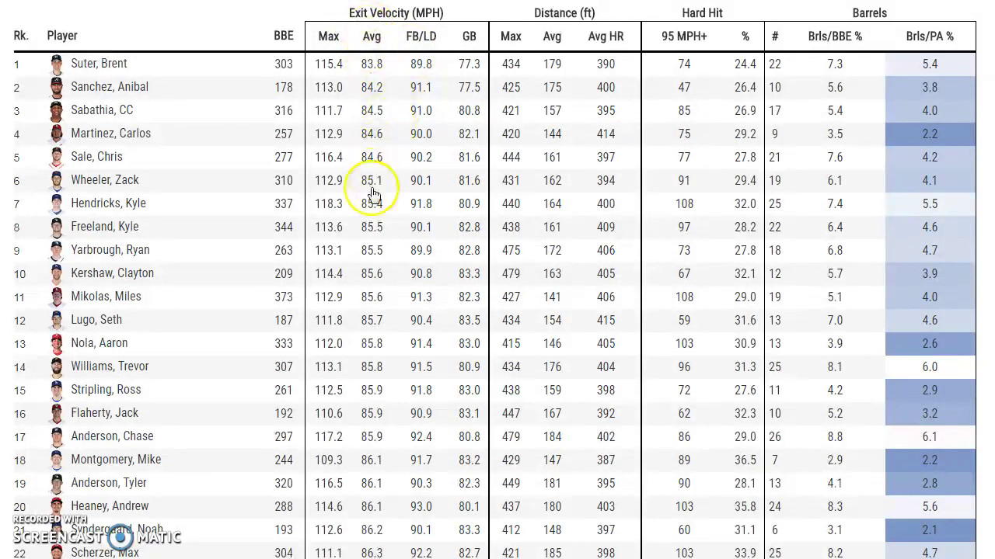
Compare pitchers by FB/LD exit velocity in descending and ascending order, followed by GB exit velocity in descending order.
left_click(420, 39)
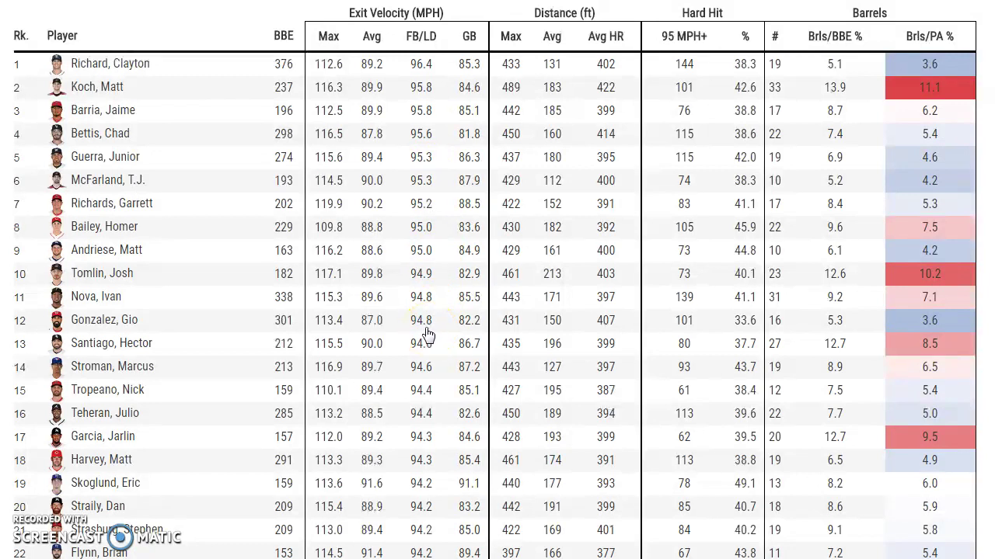
left_click(421, 37)
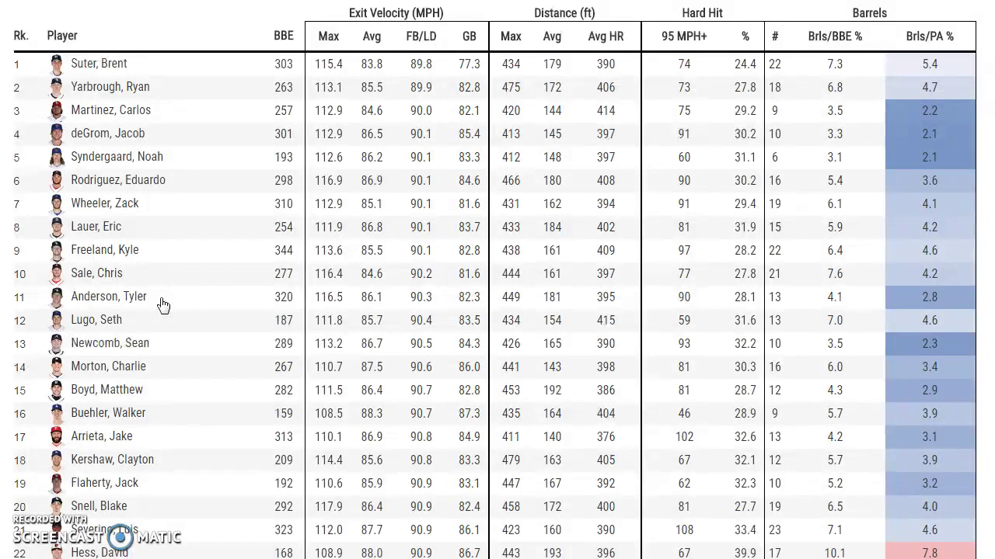
left_click(469, 39)
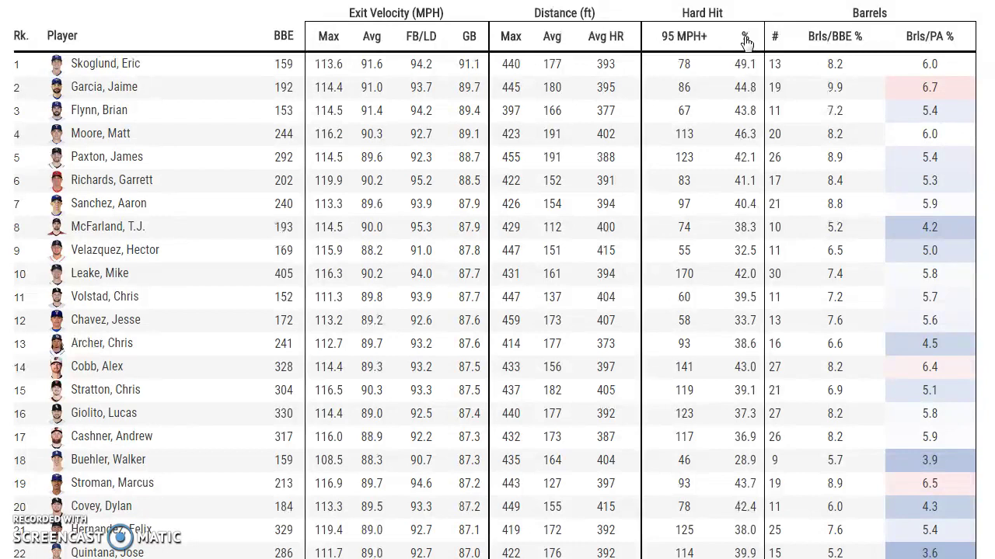
Rank the pitchers by hard-hit percentage in descending and ascending order, followed by FB/LD exit velocity from highest to lowest.
left_click(746, 41)
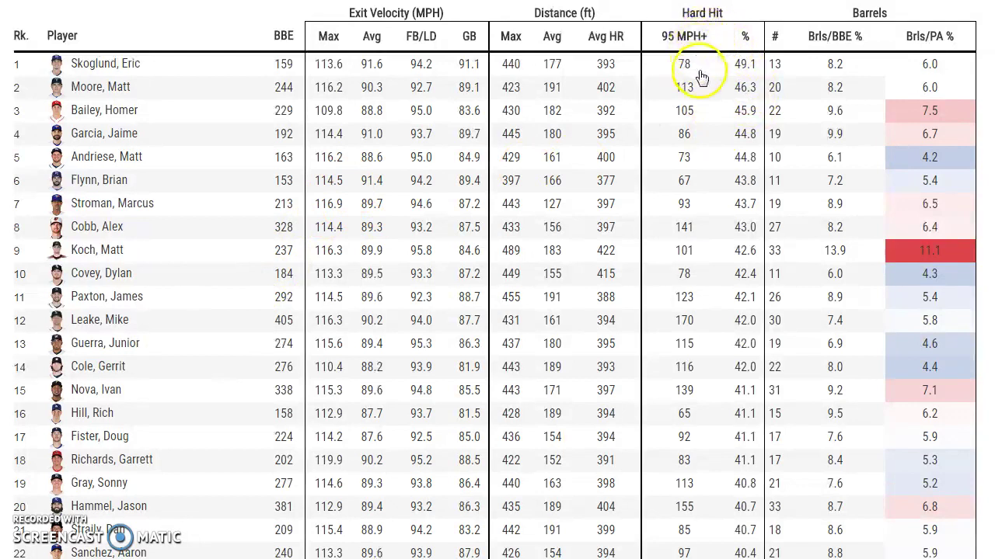
left_click(745, 39)
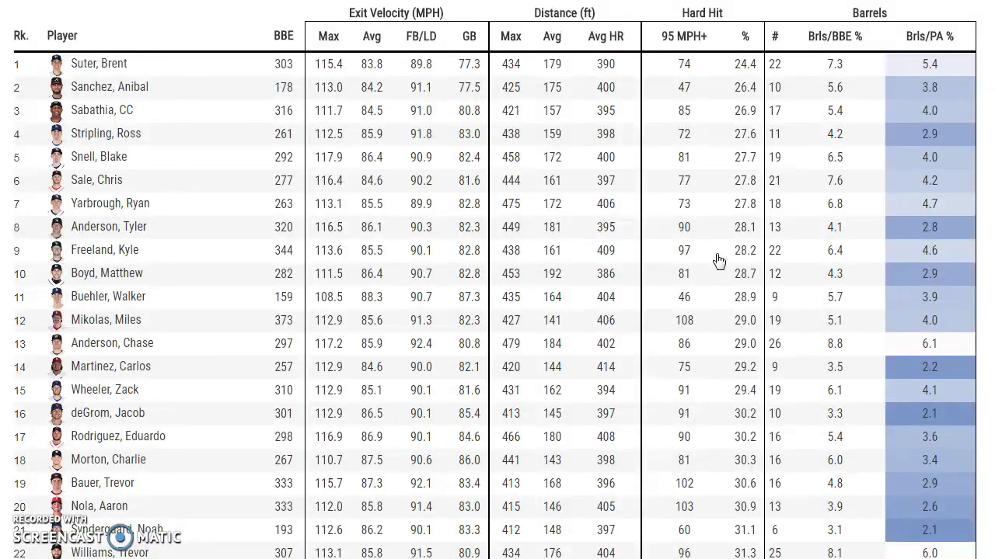
left_click(435, 36)
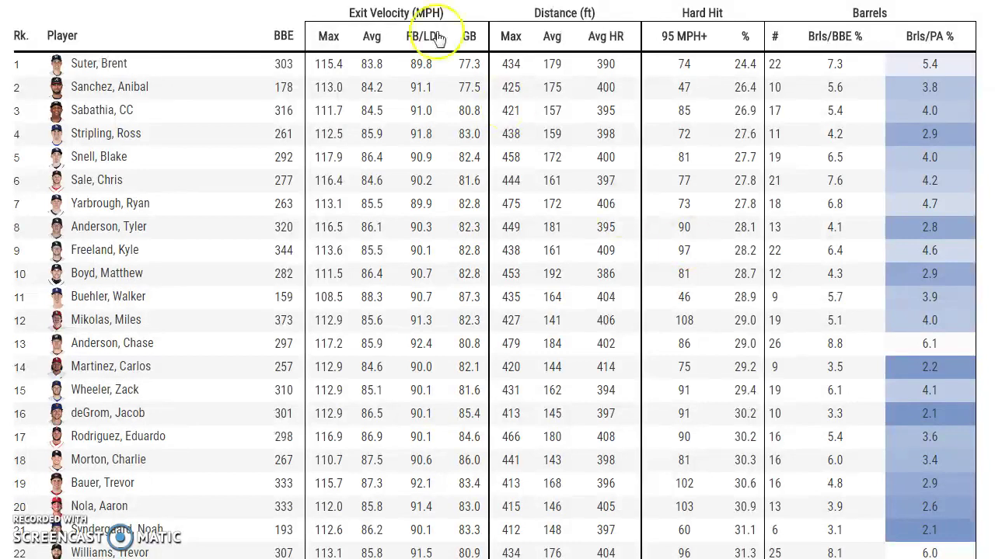
left_click(205, 108)
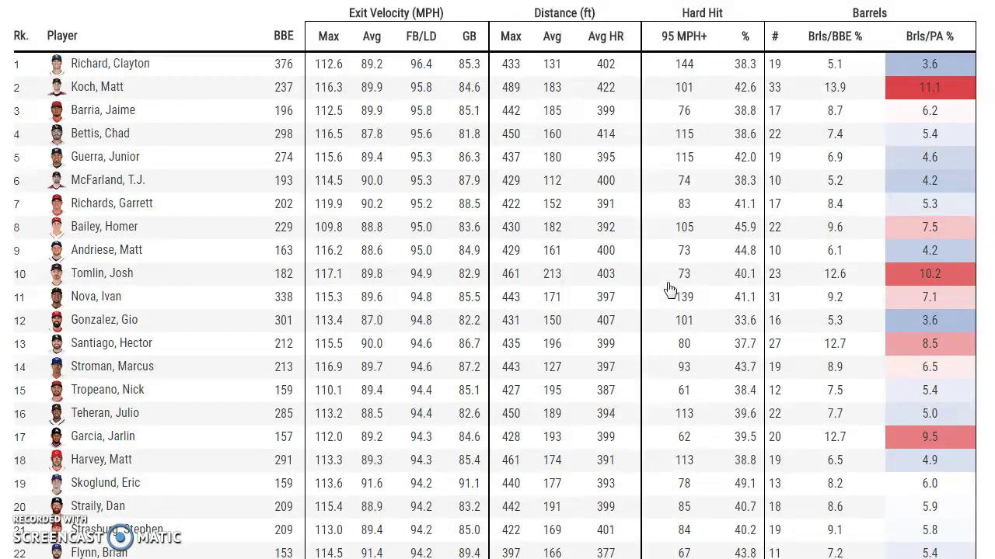
Open Statcast Search and set the player type to Batter.
scroll(670, 290, "up", 1)
scroll(670, 292, "up", 4)
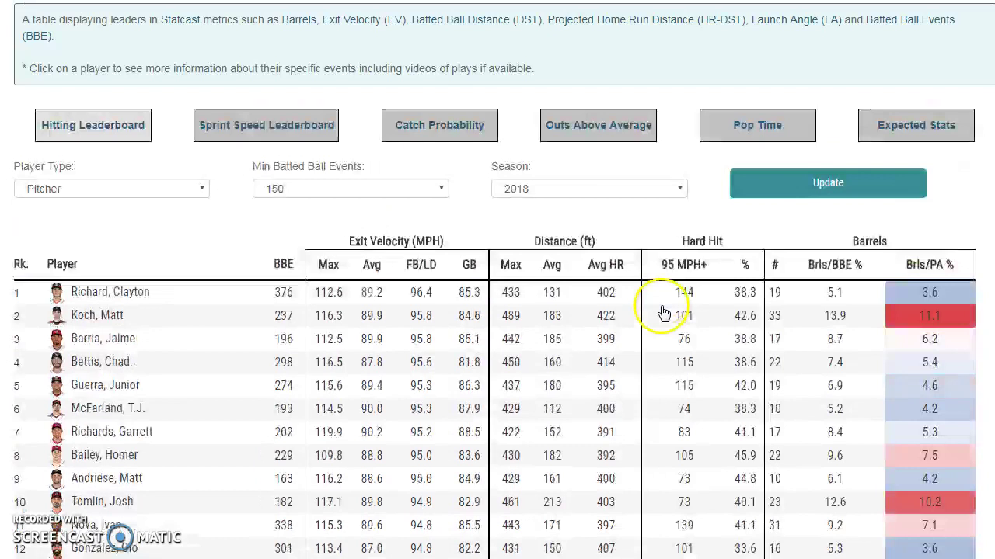
scroll(664, 318, "up", 1)
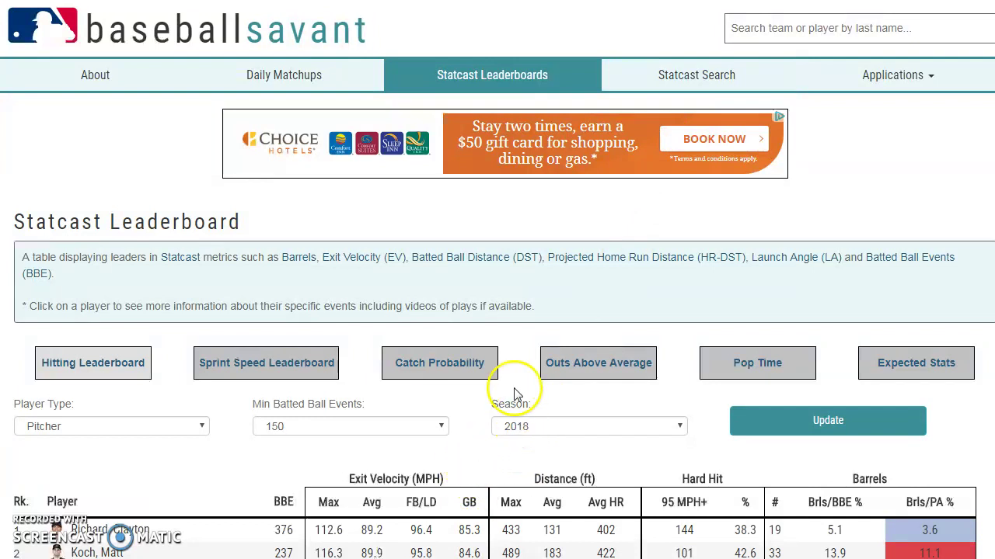
left_click(673, 78)
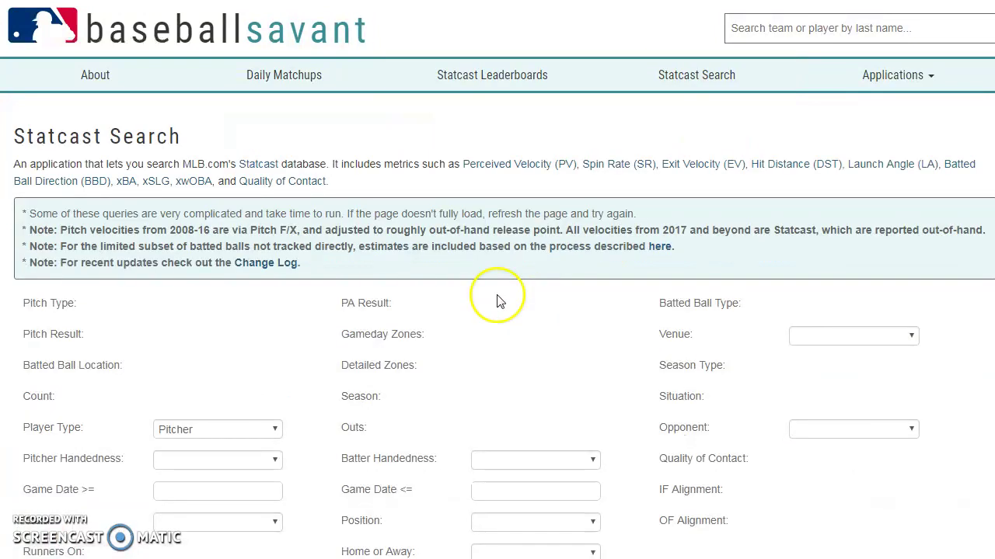
scroll(380, 330, "down", 3)
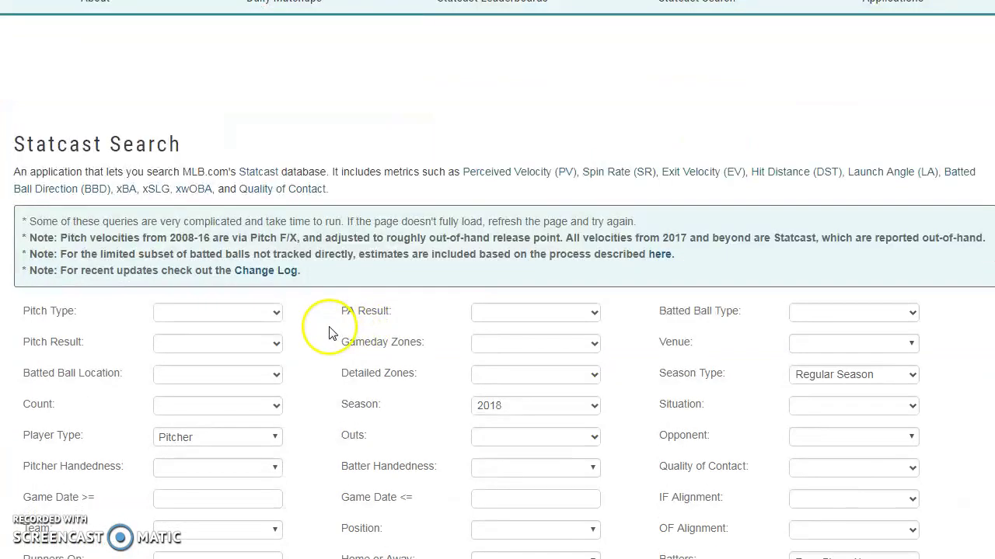
scroll(322, 318, "down", 1)
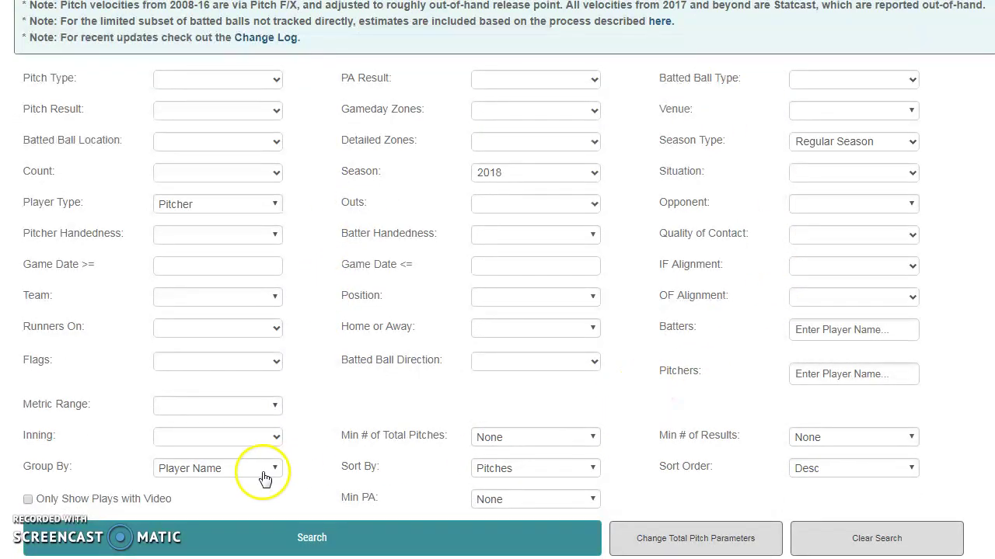
left_click(233, 206)
left_click(203, 231)
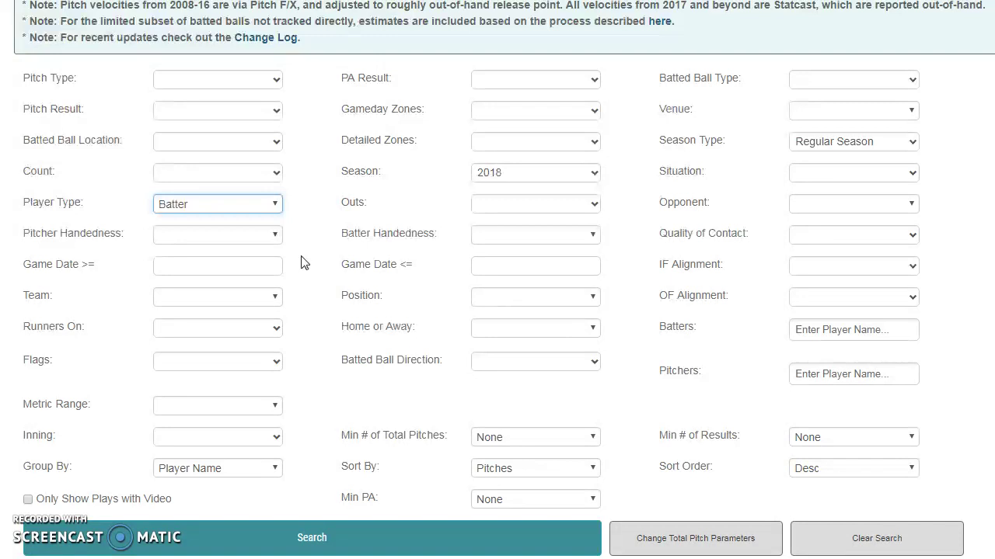
Set the Statcast search to sort by BA and group the results by League.
scroll(304, 265, "down", 1)
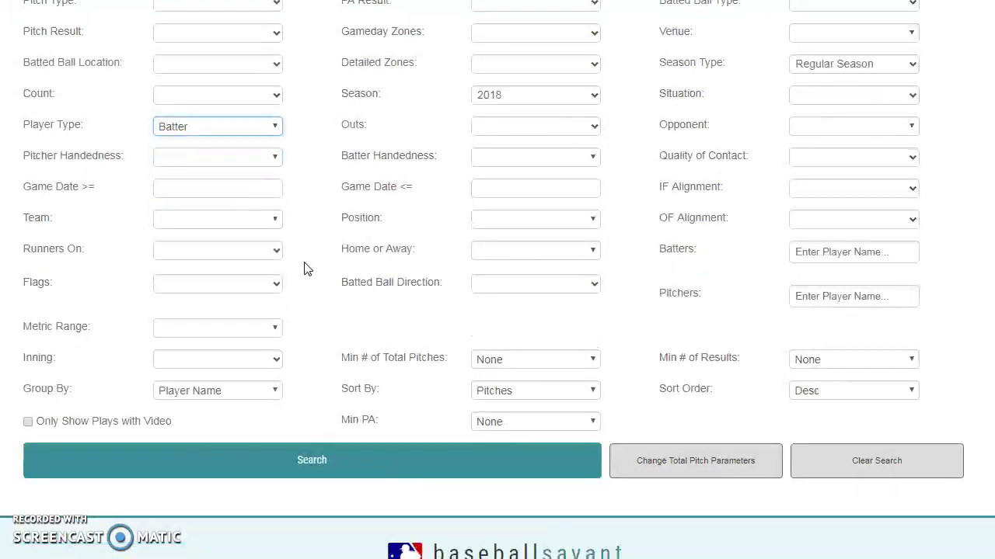
left_click(498, 391)
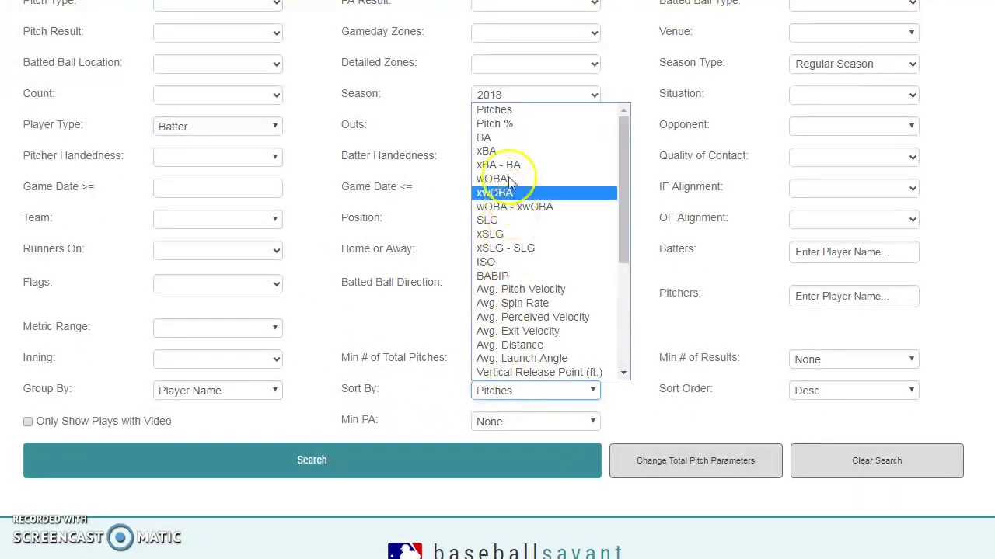
left_click(507, 139)
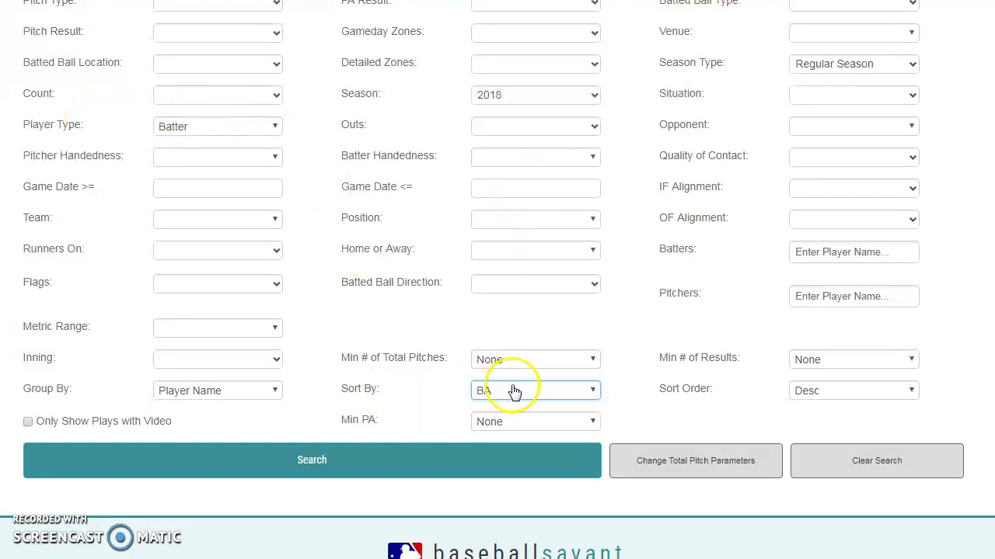
left_click(212, 390)
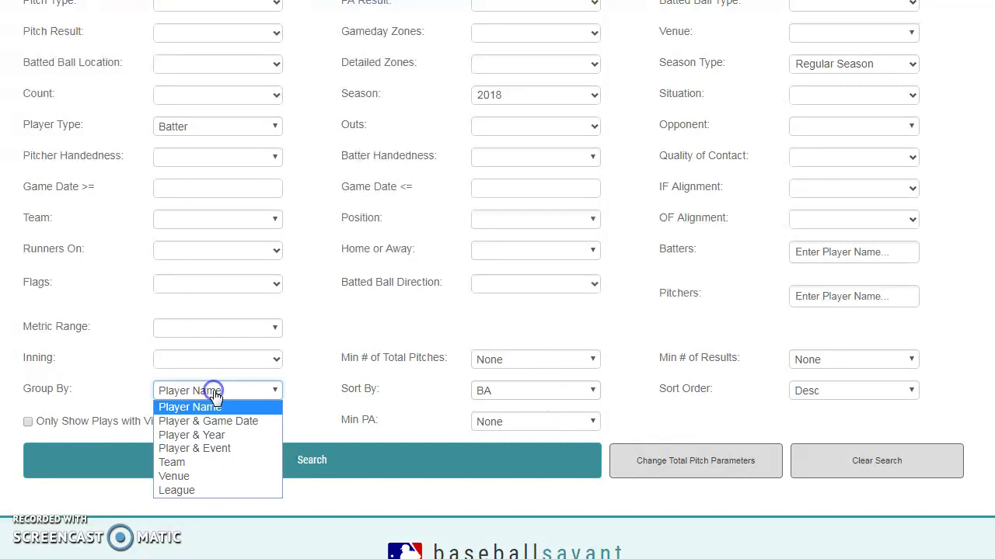
left_click(184, 491)
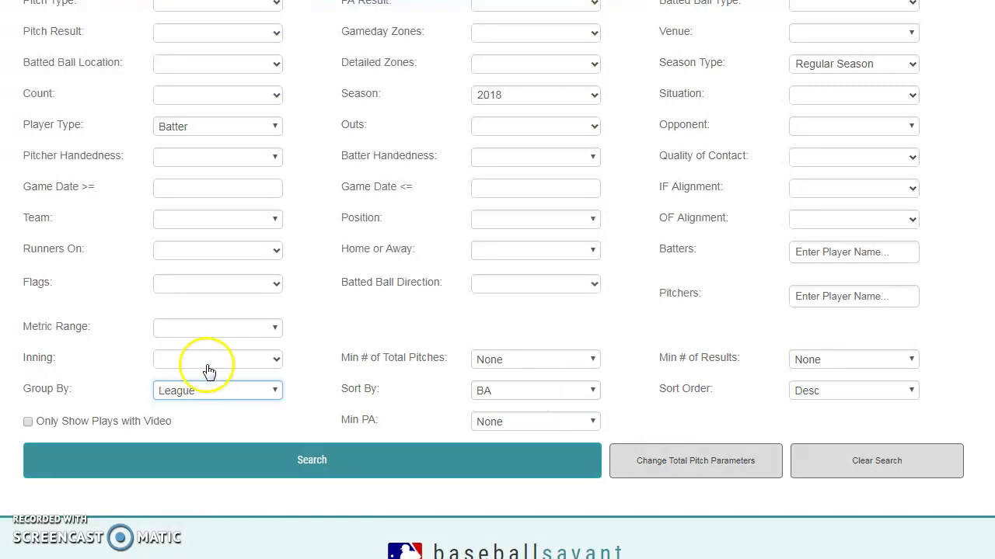
Restrict the league-level batter search to exit velocities of at least 95 and run it.
left_click(207, 331)
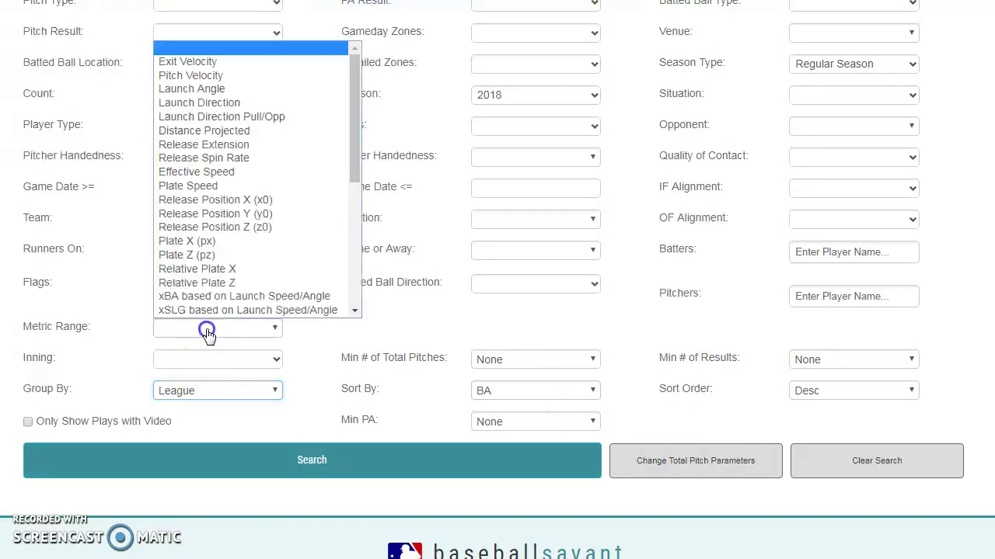
left_click(206, 64)
left_click(417, 327)
scroll(422, 259, "down", 14)
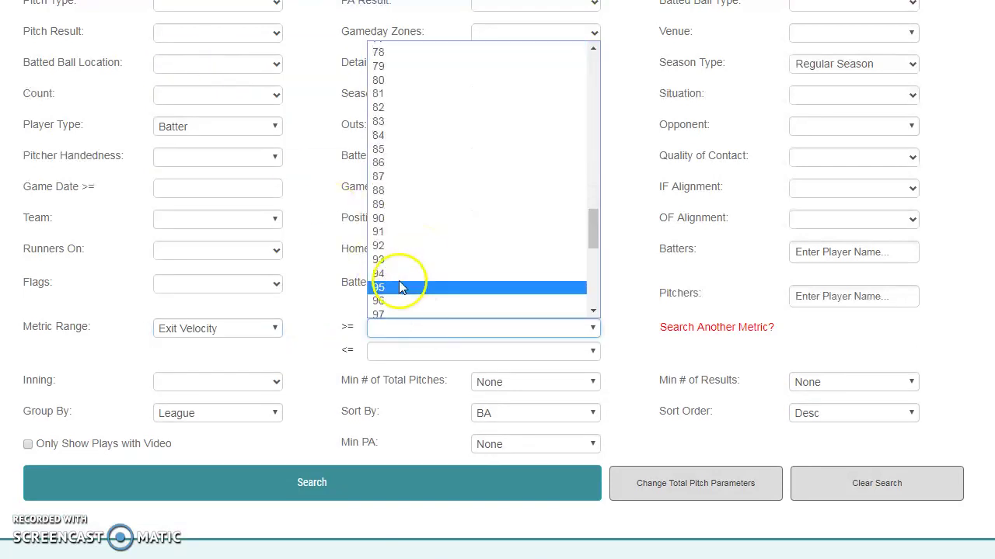
left_click(401, 285)
left_click(306, 339)
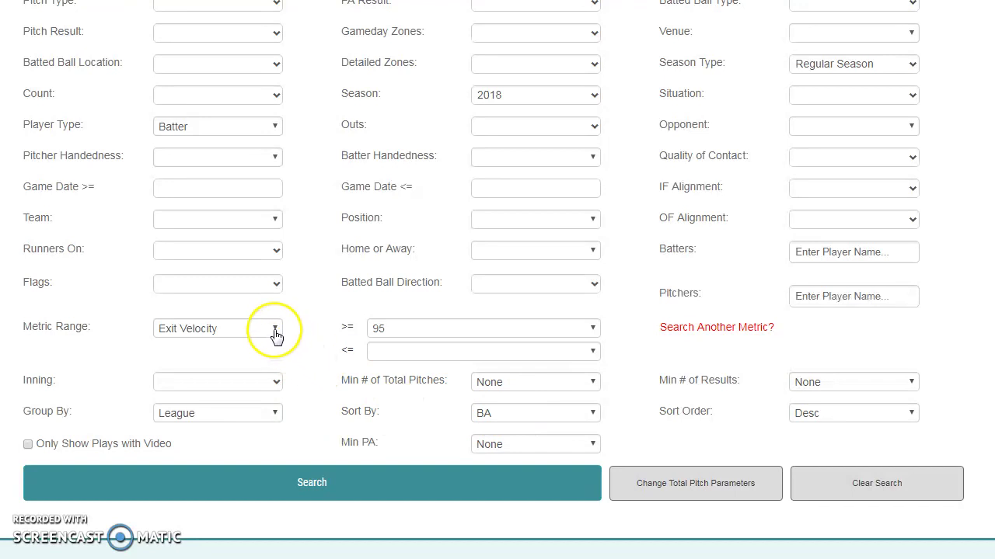
left_click(351, 329)
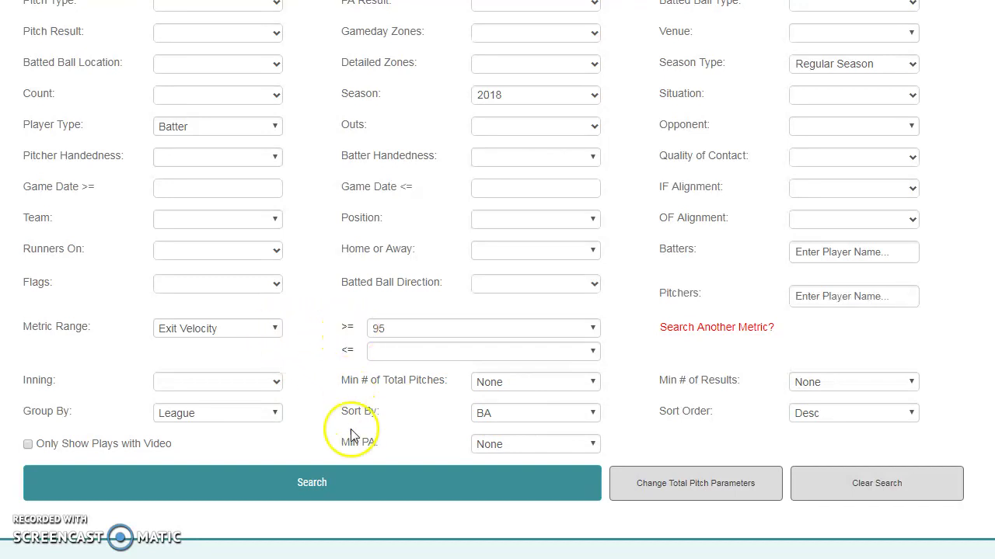
left_click(350, 482)
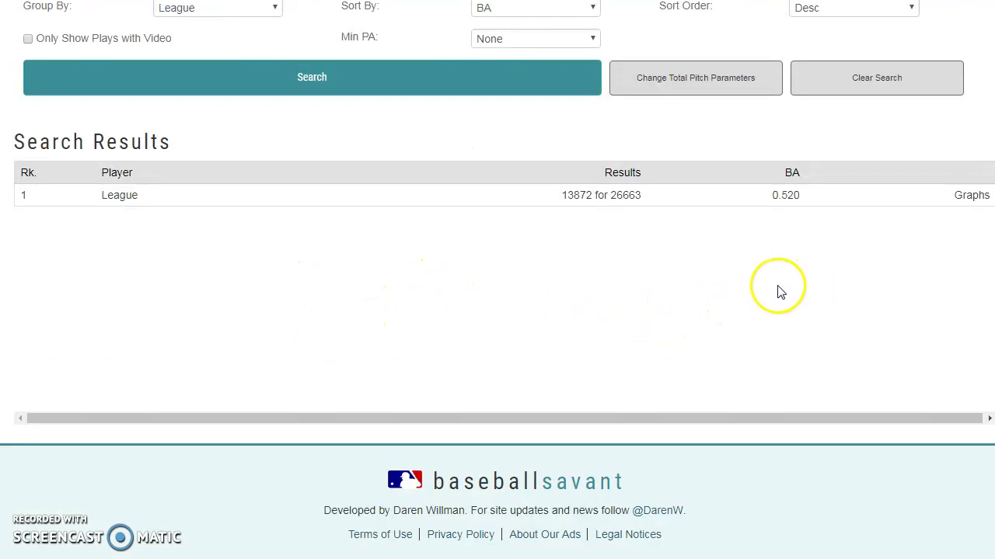
Group the batter search results by Team and rerun the search.
scroll(792, 268, "up", 1)
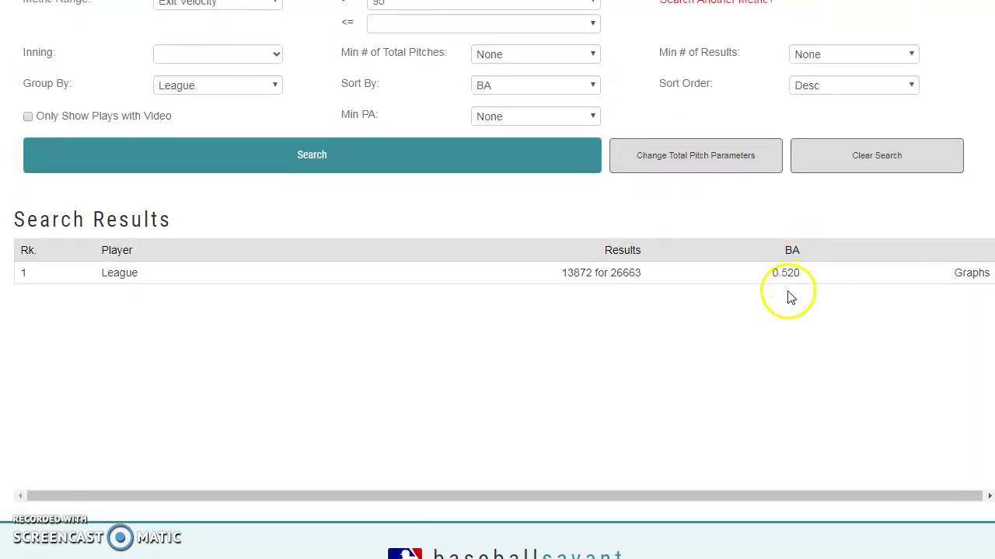
scroll(788, 298, "up", 3)
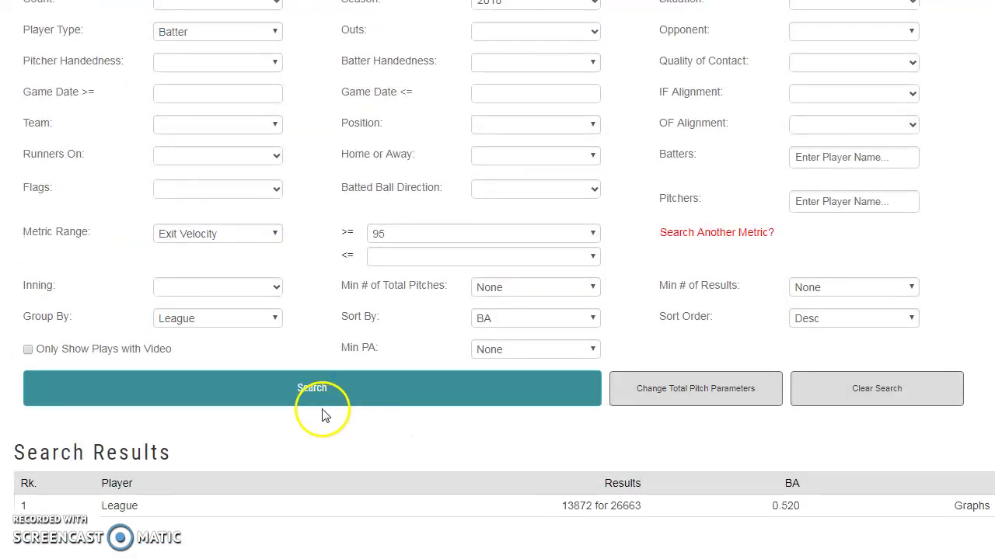
scroll(322, 389, "up", 2)
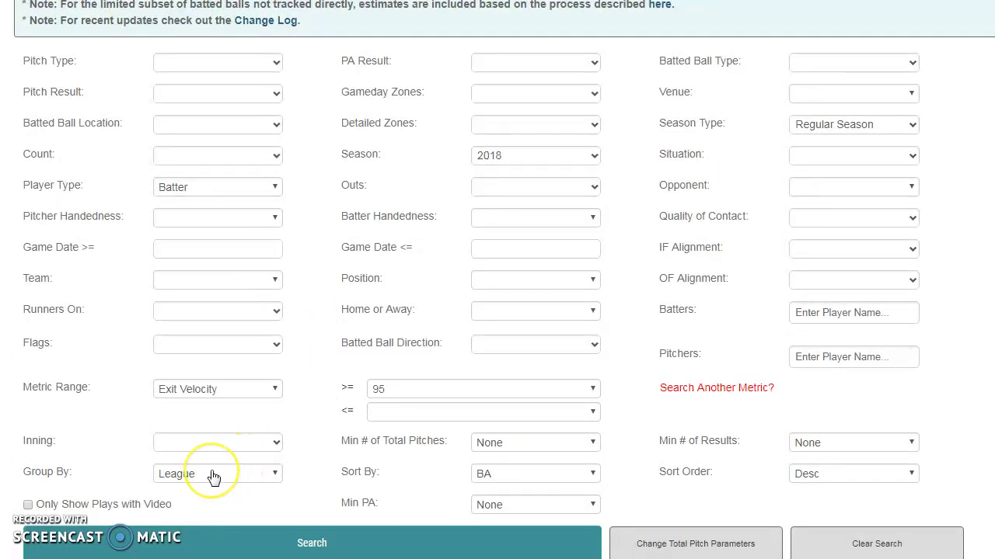
left_click(212, 476)
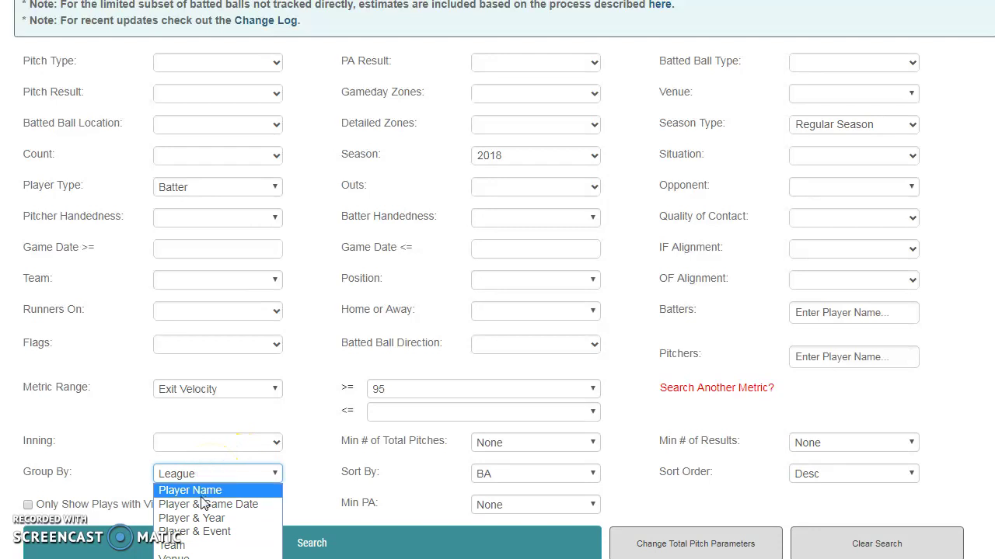
left_click(174, 546)
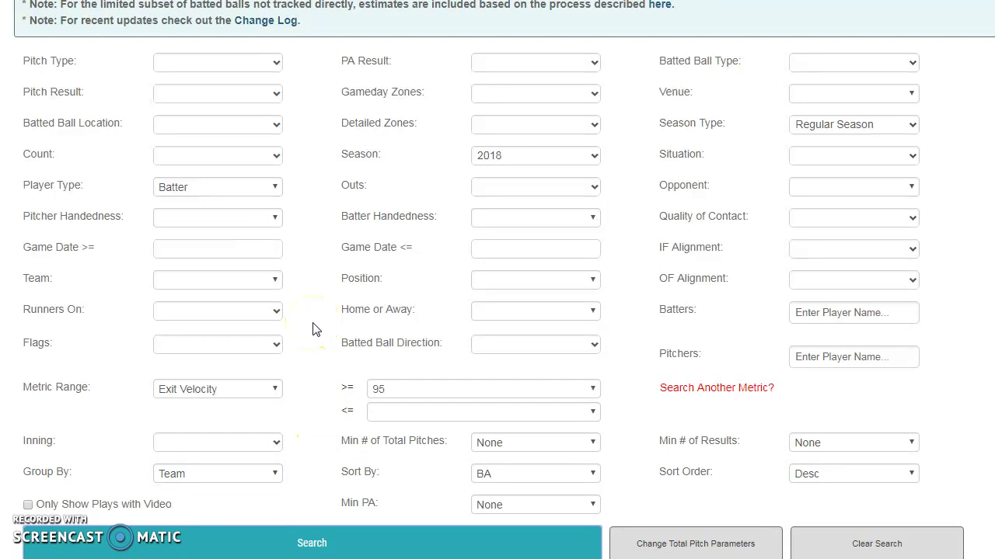
Compare the teams' batting averages on balls hit 95 or harder across the full ranking and against the overall total.
scroll(314, 330, "down", 10)
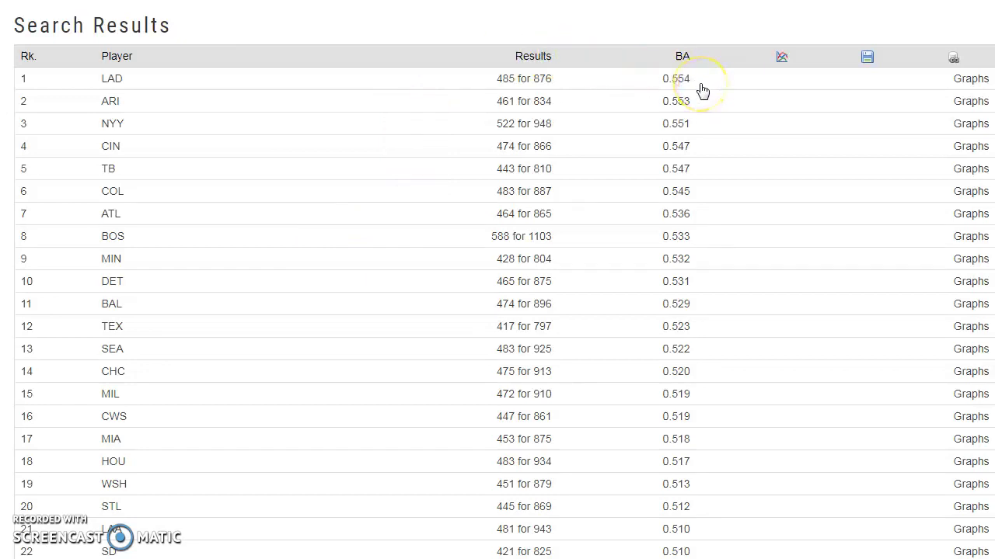
scroll(701, 93, "down", 3)
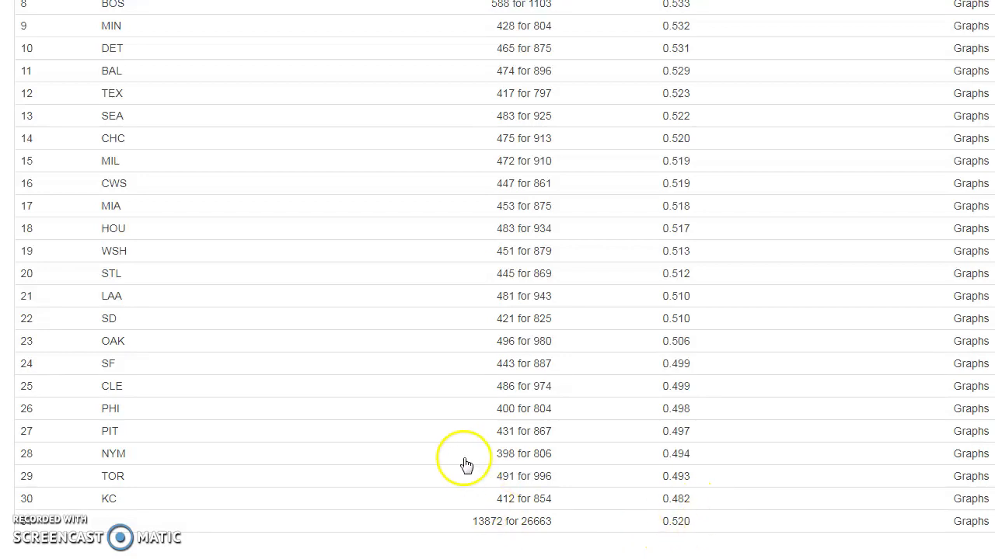
scroll(464, 460, "up", 3)
scroll(463, 459, "up", 4)
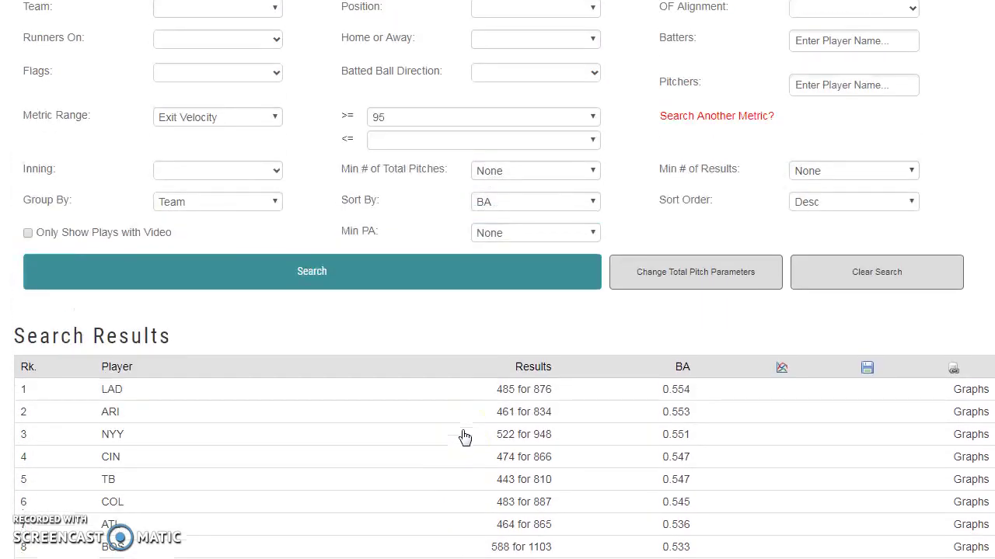
scroll(423, 417, "down", 6)
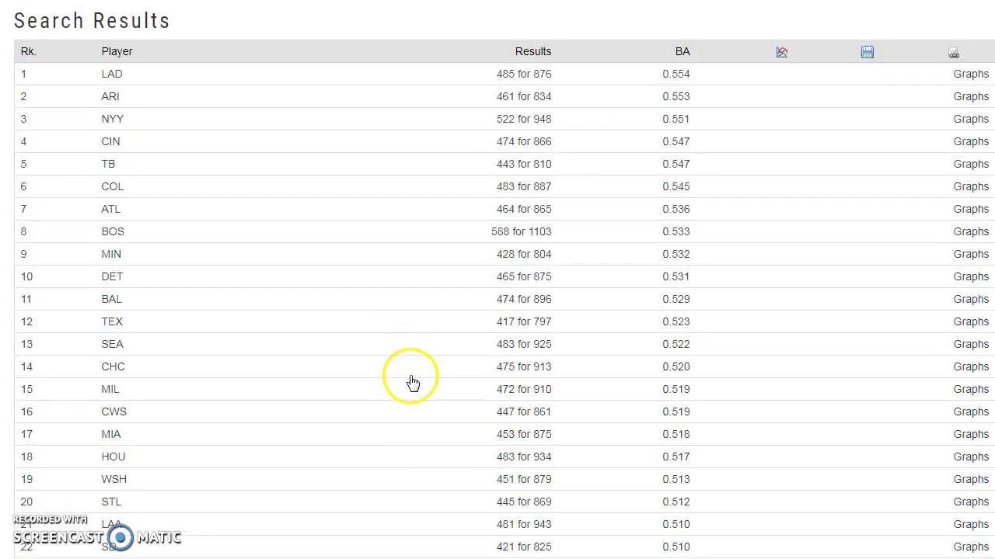
scroll(427, 349, "down", 1)
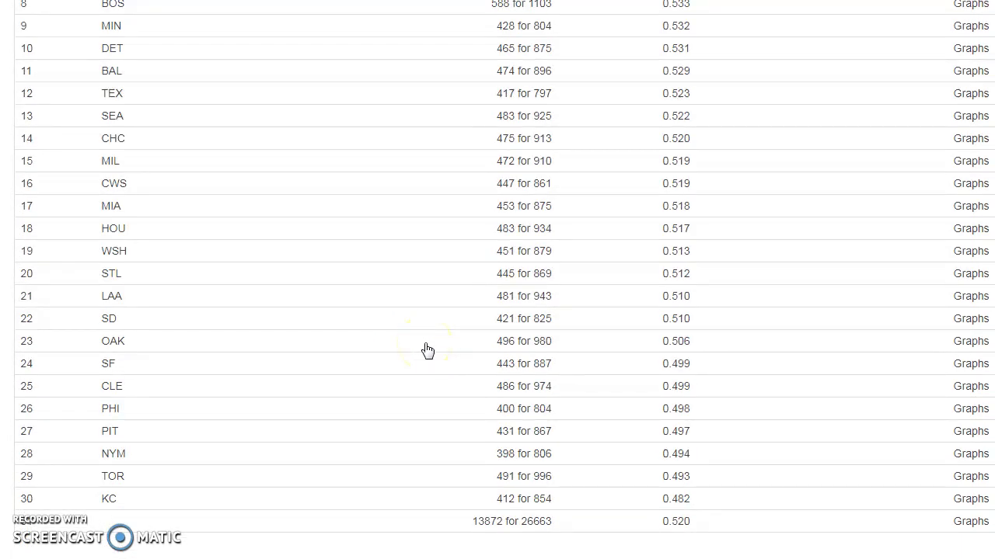
left_click(434, 364)
scroll(430, 379, "up", 1)
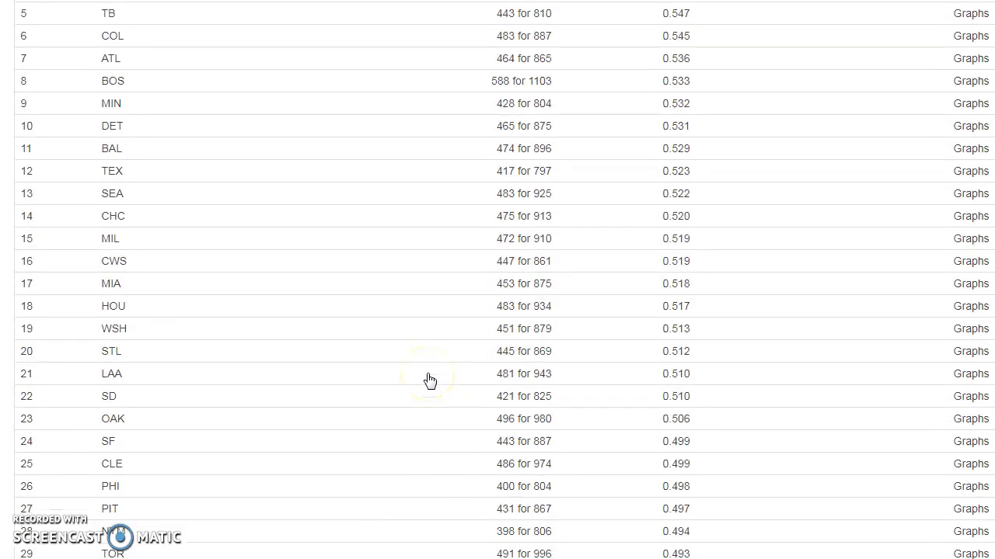
scroll(430, 381, "up", 4)
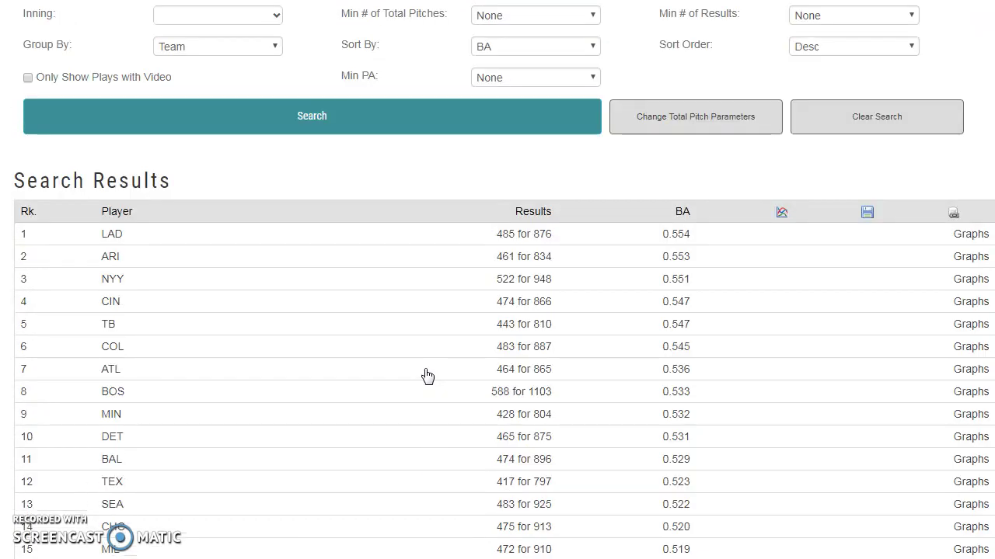
scroll(427, 376, "down", 5)
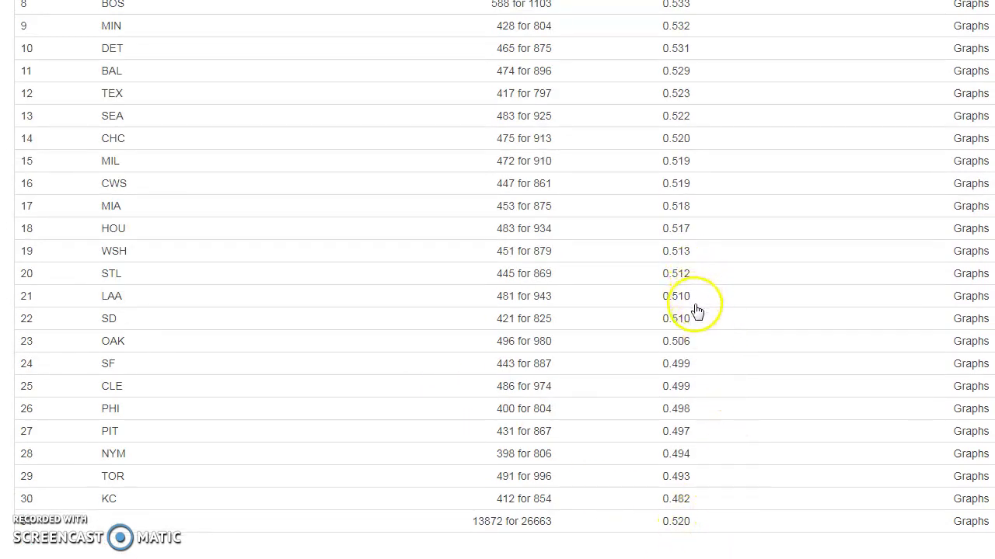
scroll(697, 326, "up", 1)
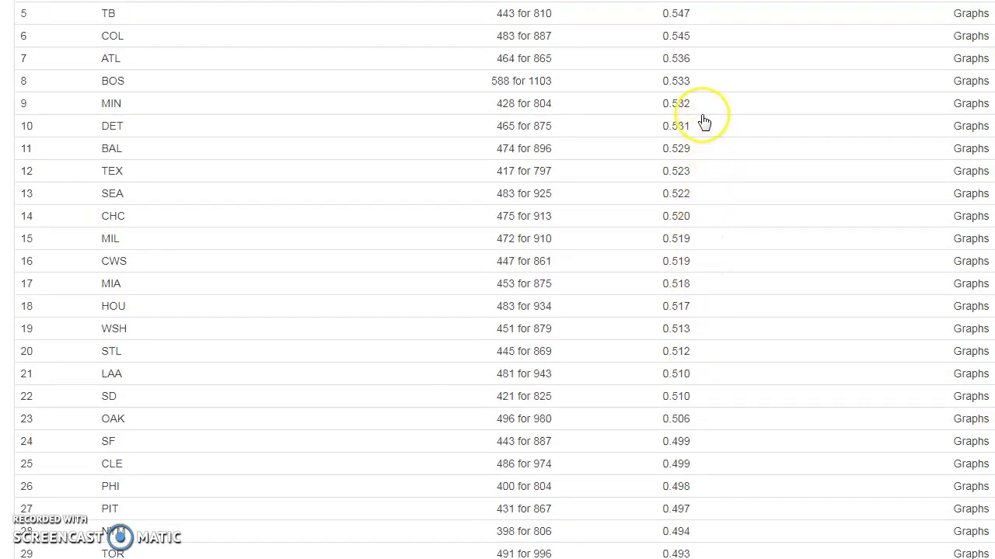
scroll(349, 272, "up", 2)
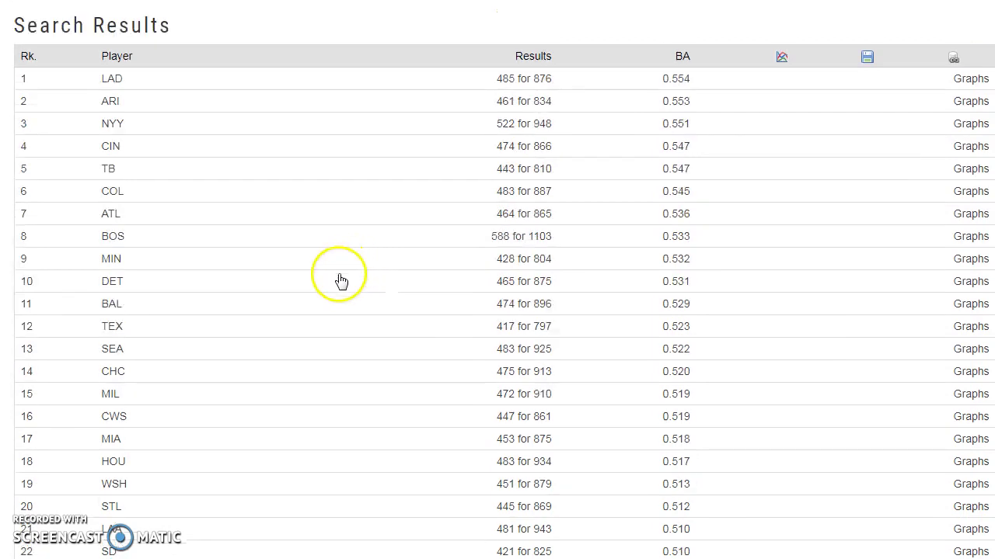
Clear the Statcast search to reset all its filters.
scroll(286, 299, "up", 3)
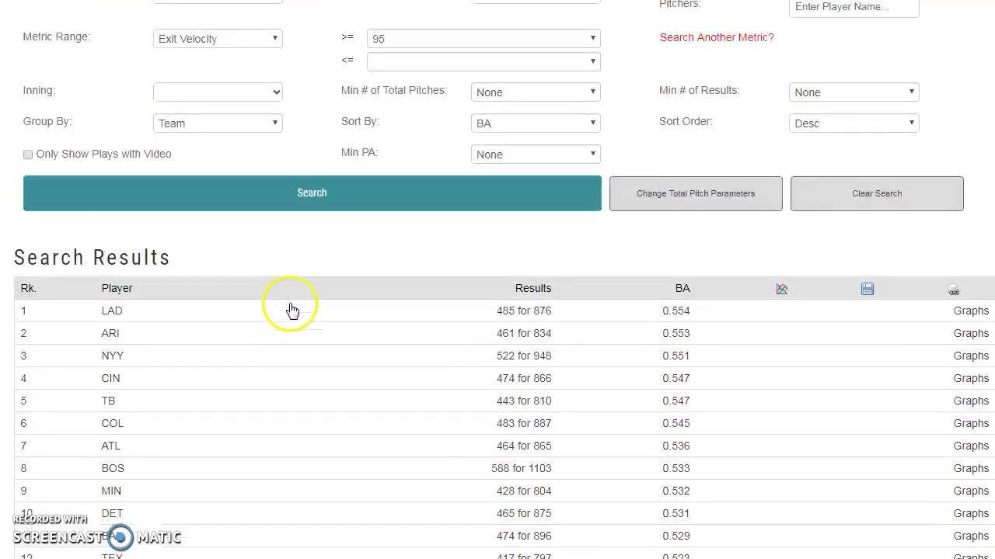
scroll(293, 309, "up", 3)
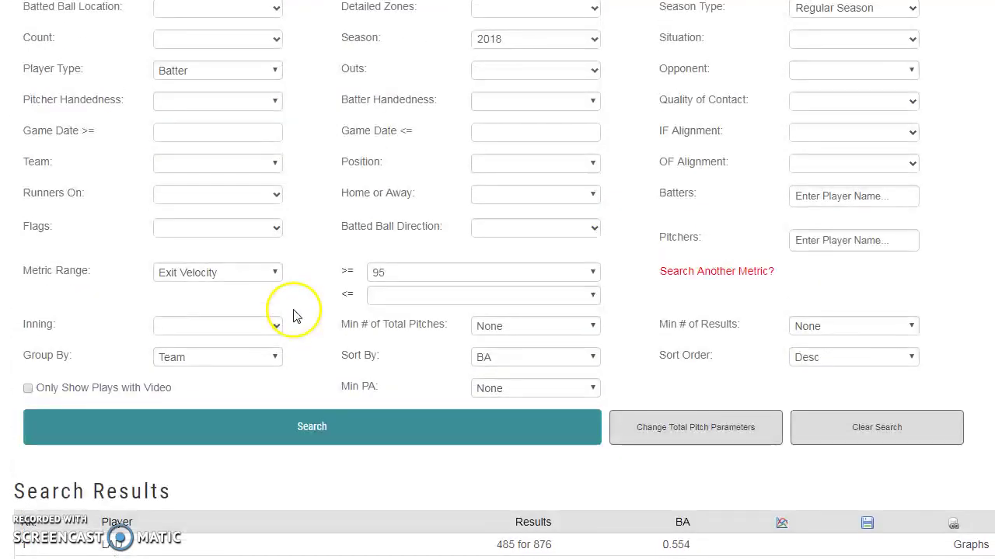
left_click(890, 432)
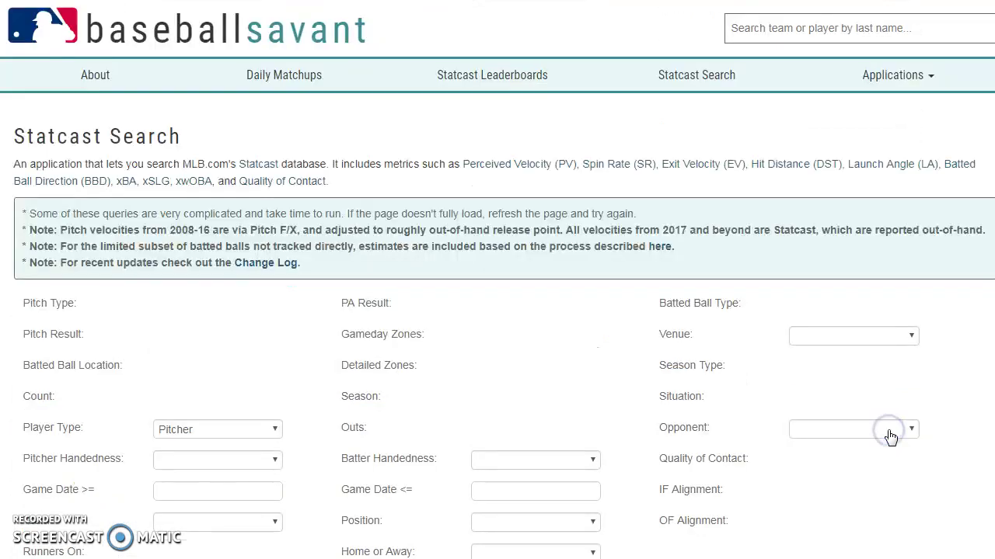
Limit the pitcher search to batted balls with an exit velocity of at least 95.
scroll(288, 350, "down", 4)
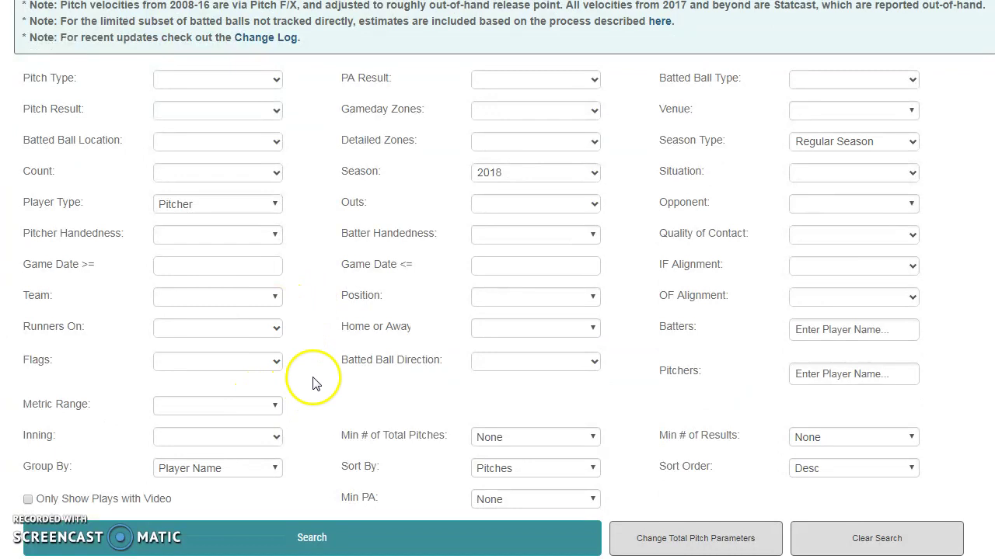
scroll(305, 379, "down", 1)
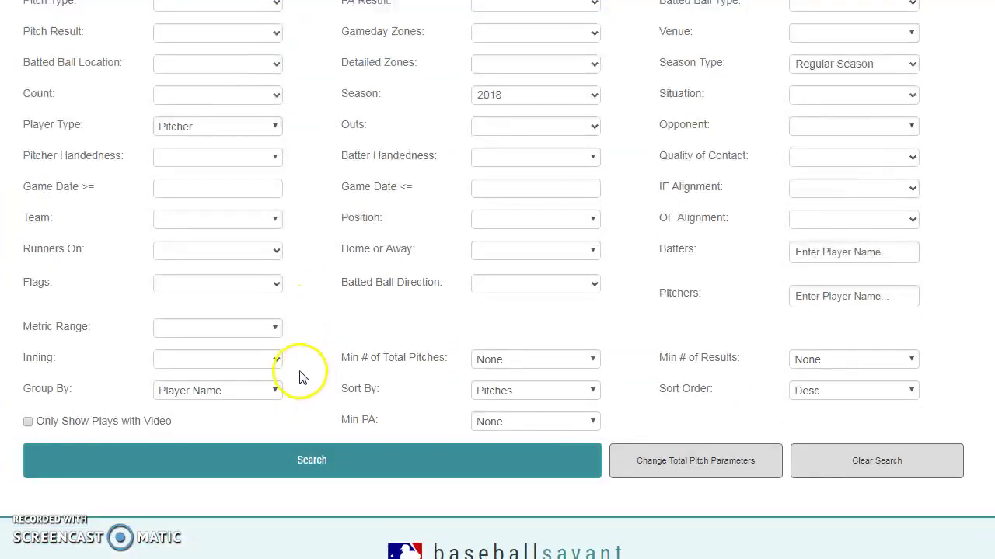
left_click(256, 337)
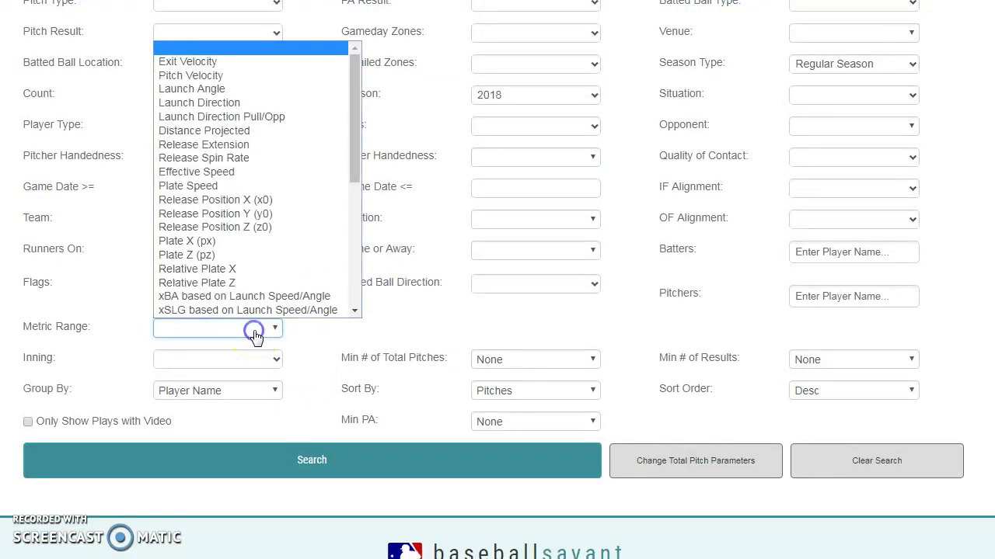
left_click(228, 56)
left_click(445, 335)
scroll(428, 244, "down", 12)
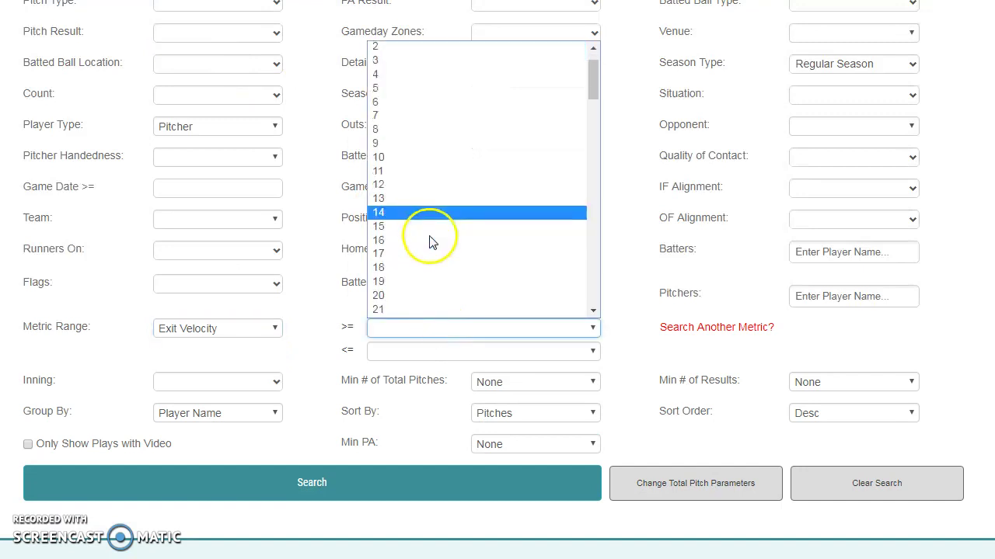
scroll(413, 264, "down", 2)
left_click(409, 273)
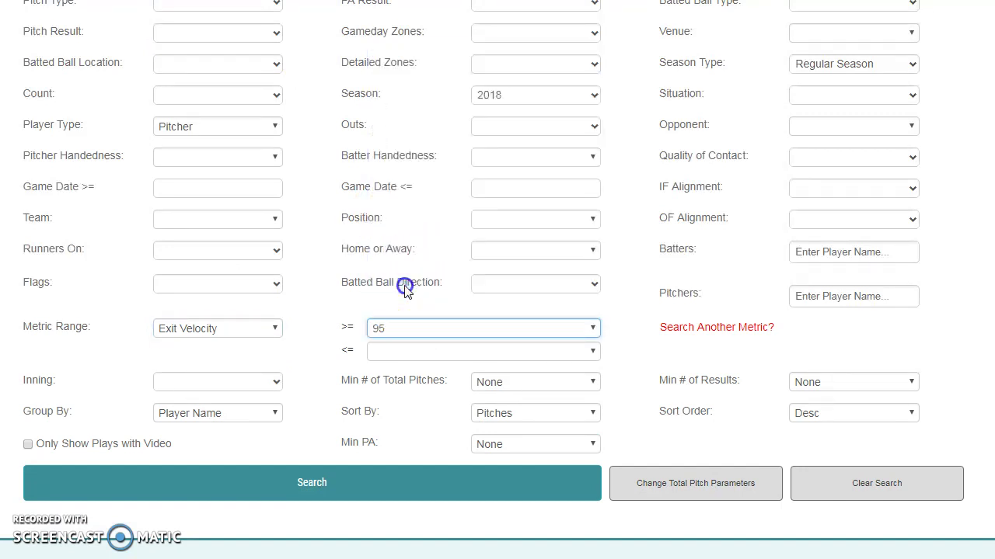
Require at least 50 results per pitcher, sort by BA, and run the search.
left_click(864, 390)
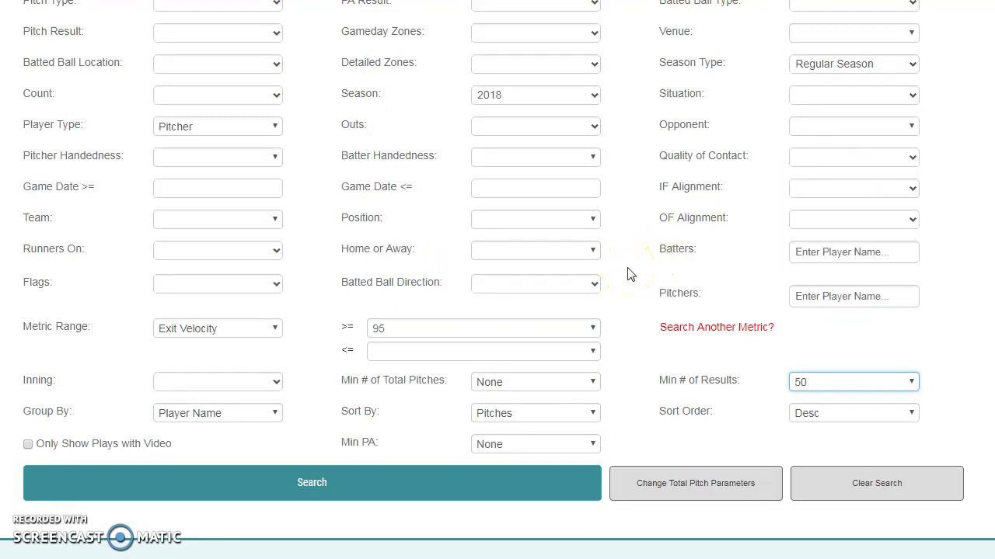
left_click(522, 413)
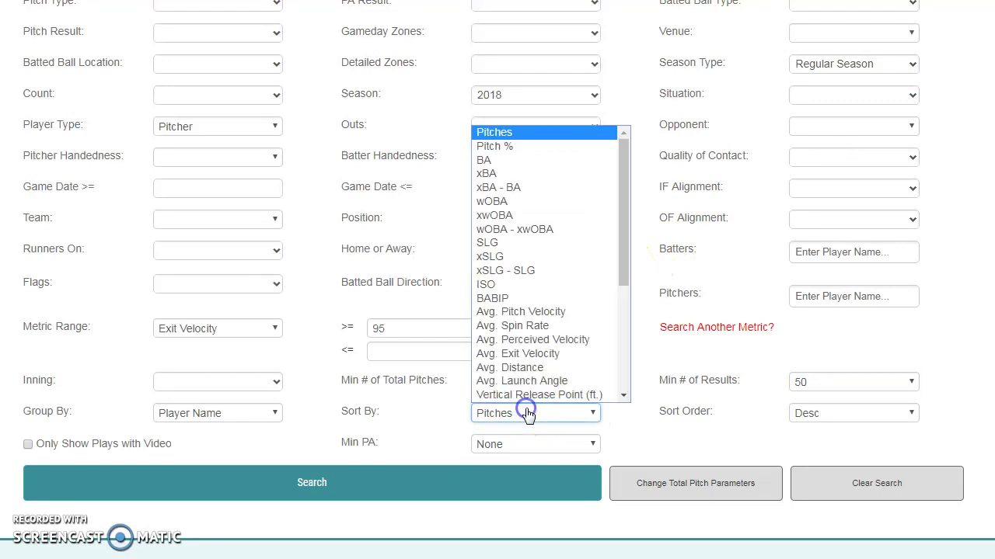
left_click(511, 161)
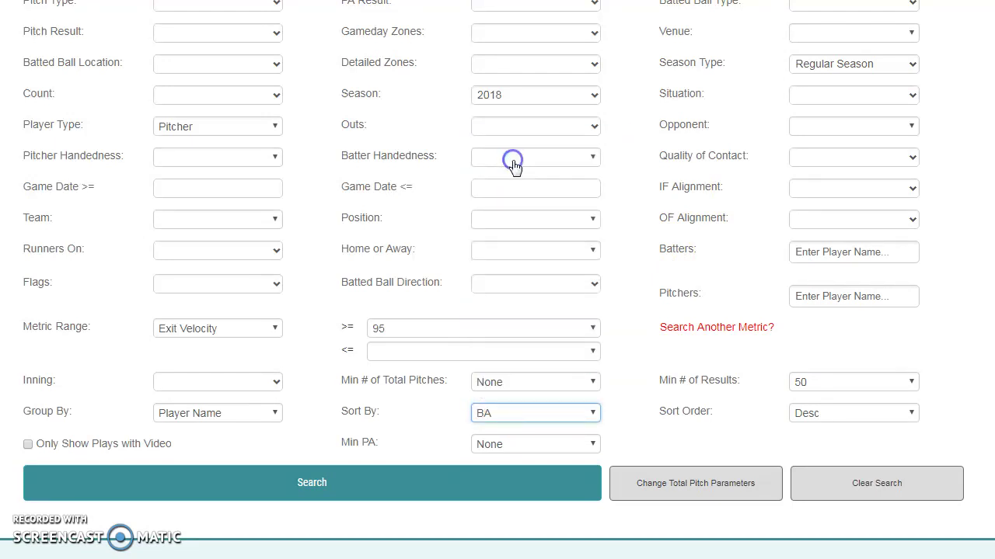
left_click(332, 483)
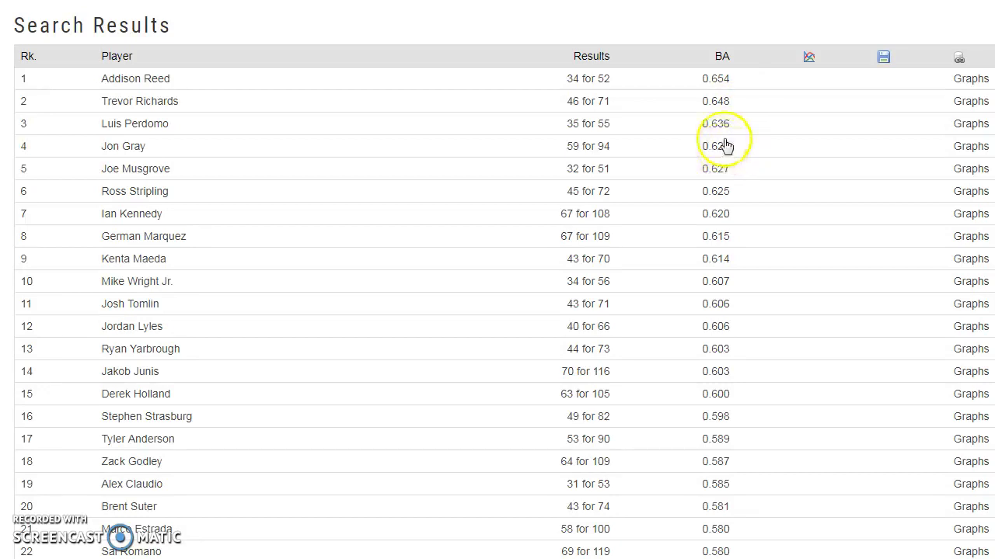
Change the pitcher search's sort order to ascending and rerun it.
scroll(741, 171, "up", 3)
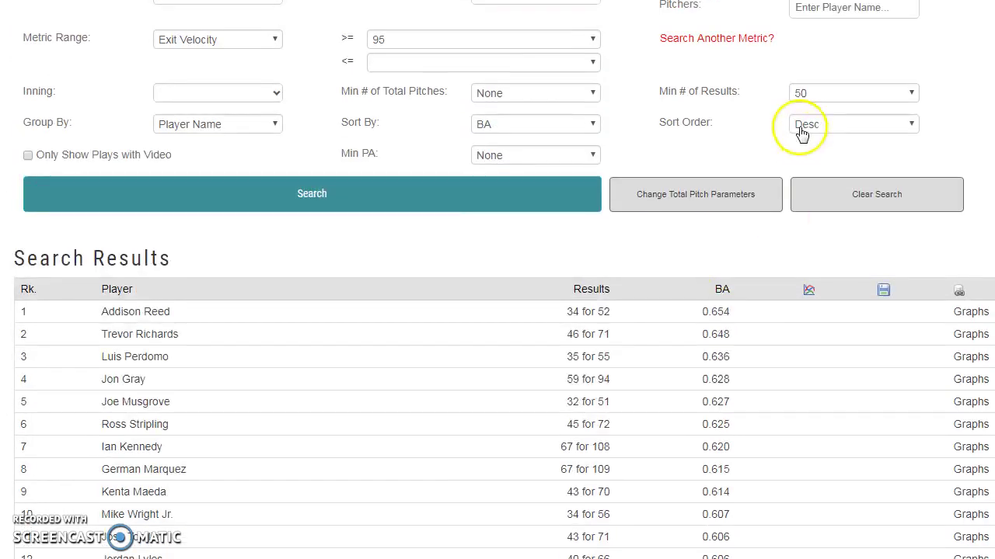
left_click(803, 131)
left_click(815, 155)
left_click(518, 197)
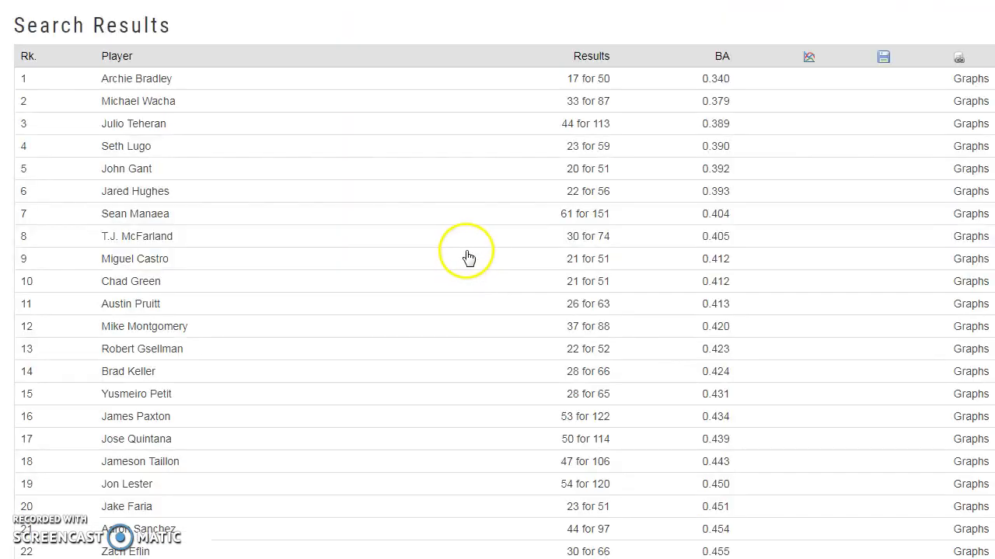
scroll(427, 249, "up", 3)
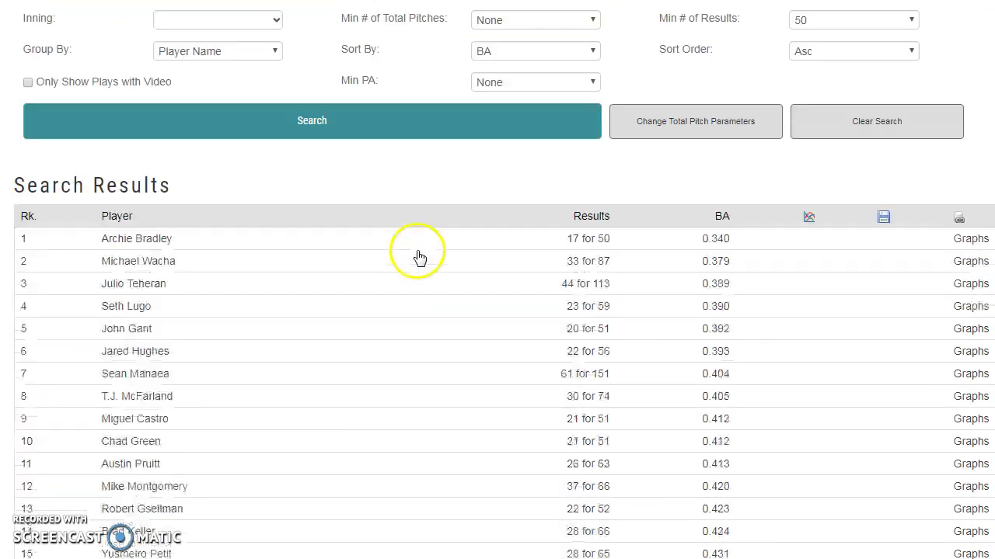
scroll(397, 262, "down", 1)
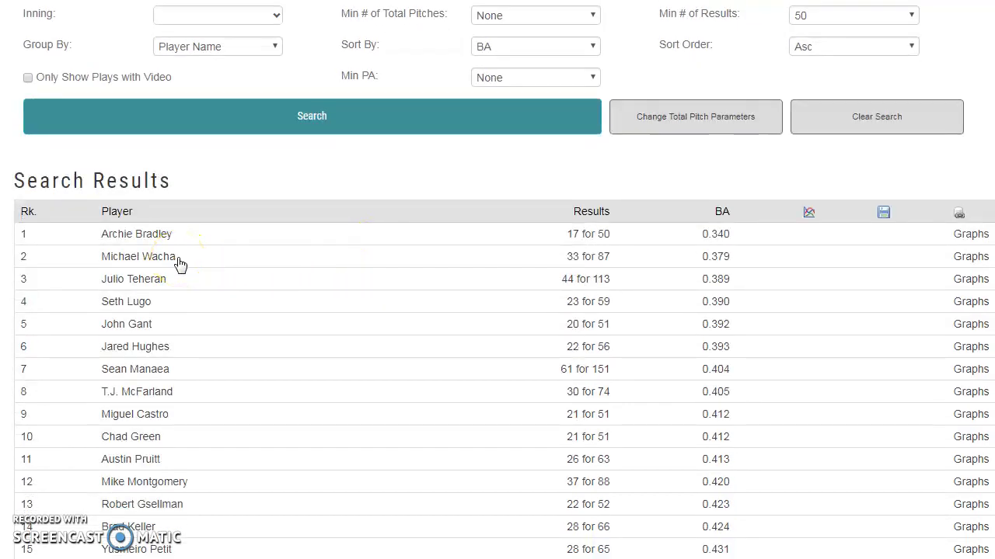
left_click(185, 280)
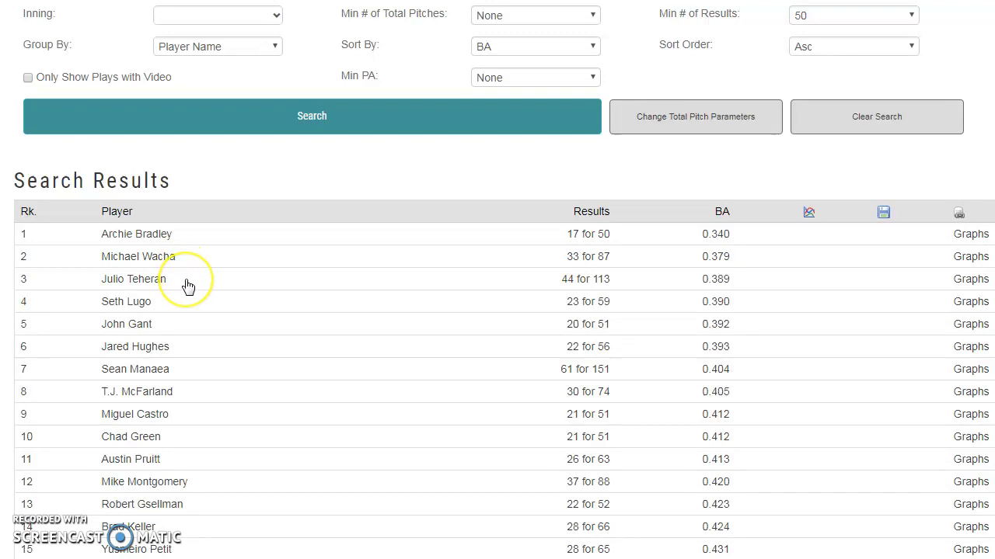
left_click(193, 292)
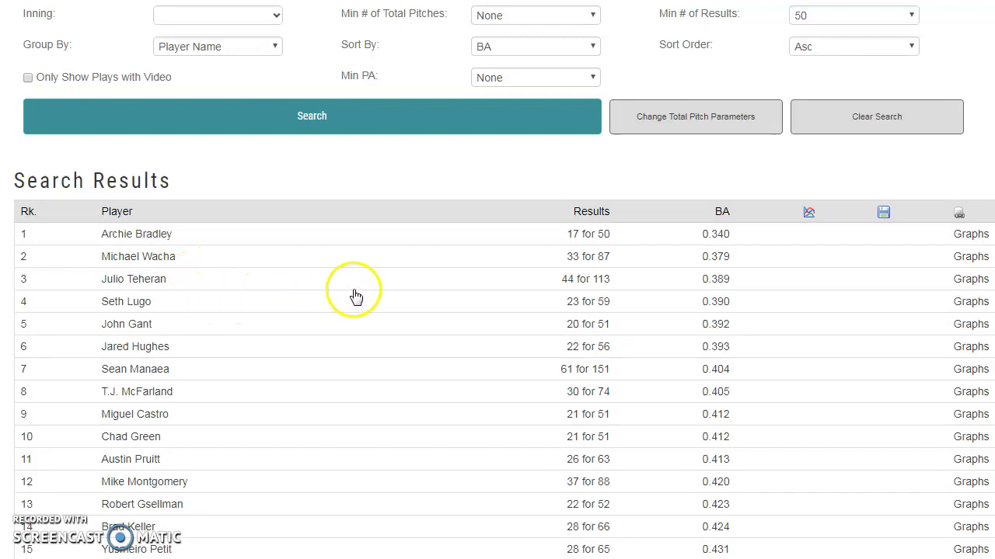
Clear the pitcher search to reset all its filters.
scroll(351, 292, "up", 4)
scroll(307, 278, "up", 3)
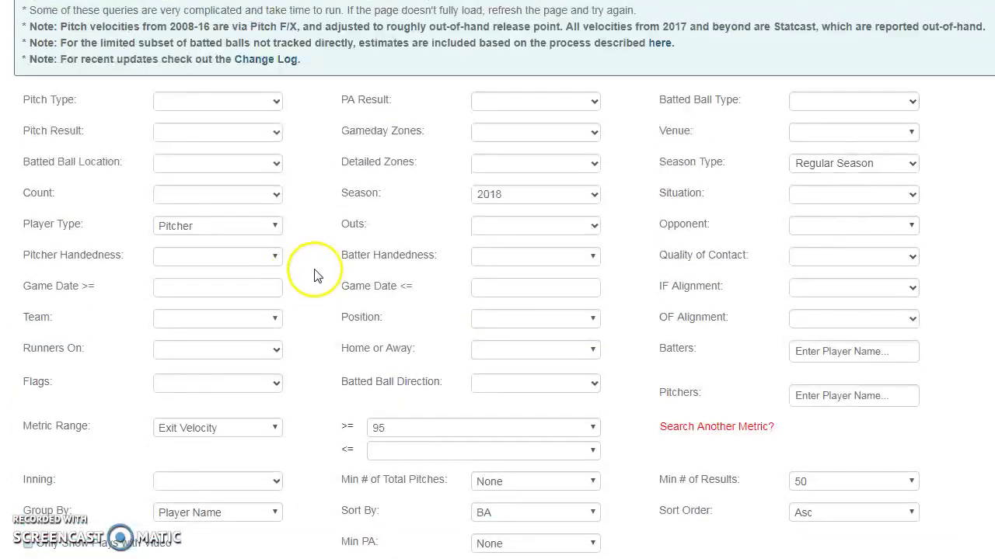
scroll(309, 276, "down", 3)
left_click(835, 426)
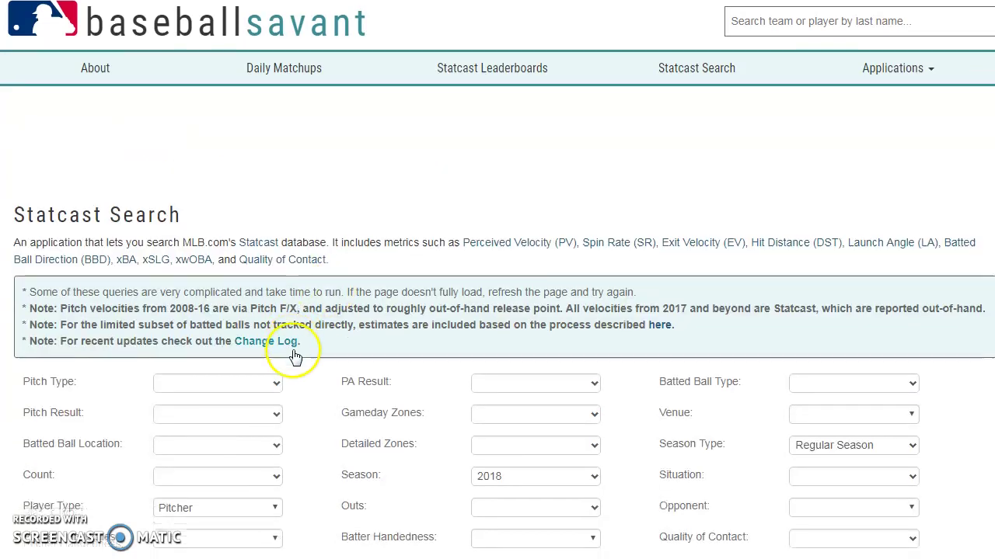
Limit the search to the Fastballs pitch type group and set the player type to Batter.
scroll(294, 342, "down", 1)
left_click(221, 241)
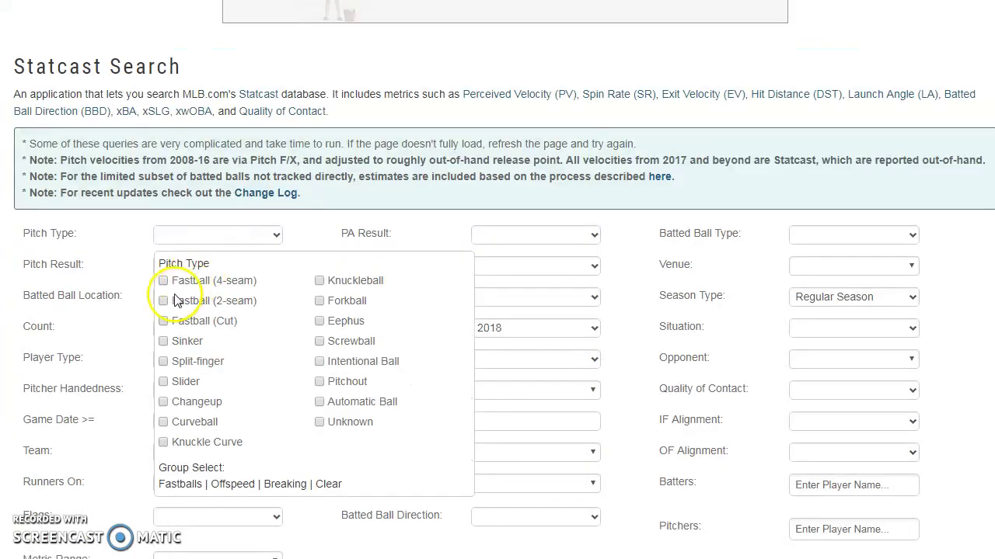
left_click(177, 484)
scroll(295, 389, "down", 3)
left_click(222, 129)
left_click(215, 155)
Group the batter search by Team, sort it by BA, and run it to view the team results.
left_click(235, 389)
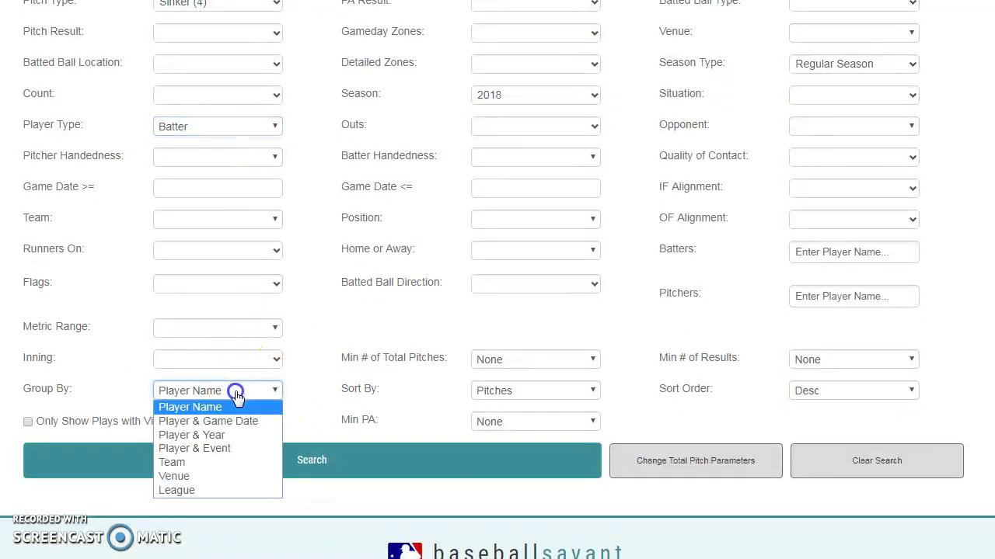
left_click(210, 462)
left_click(497, 392)
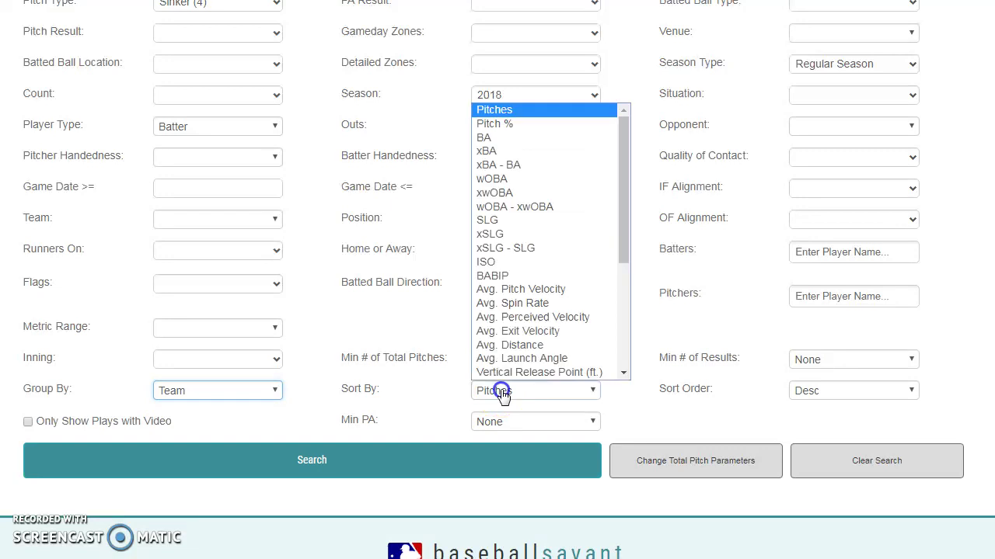
left_click(518, 137)
left_click(388, 459)
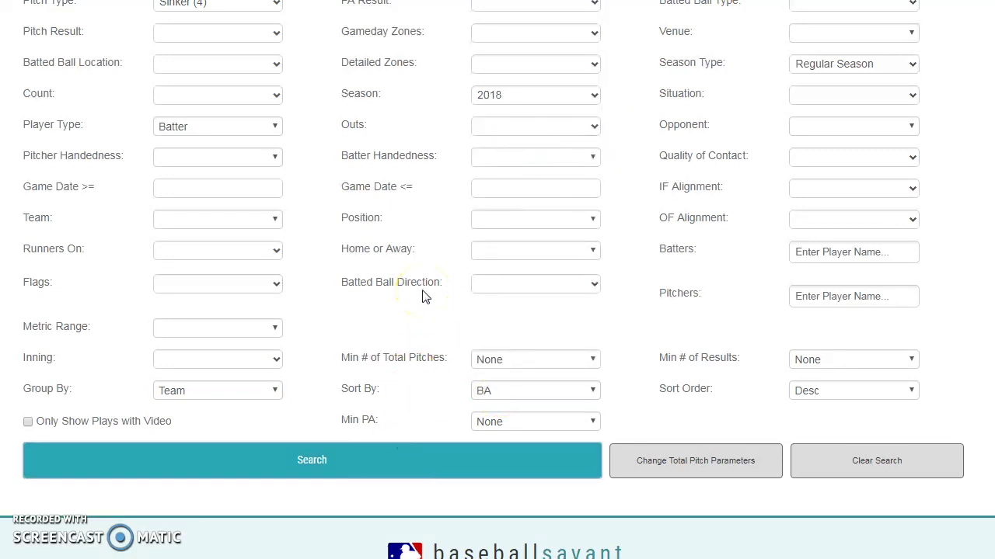
left_click(441, 276)
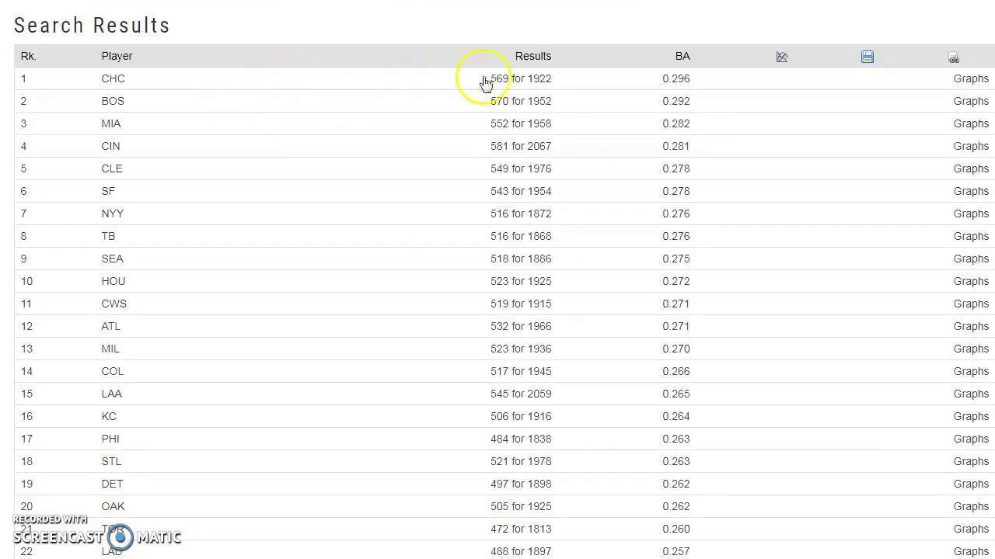
scroll(607, 327, "up", 2)
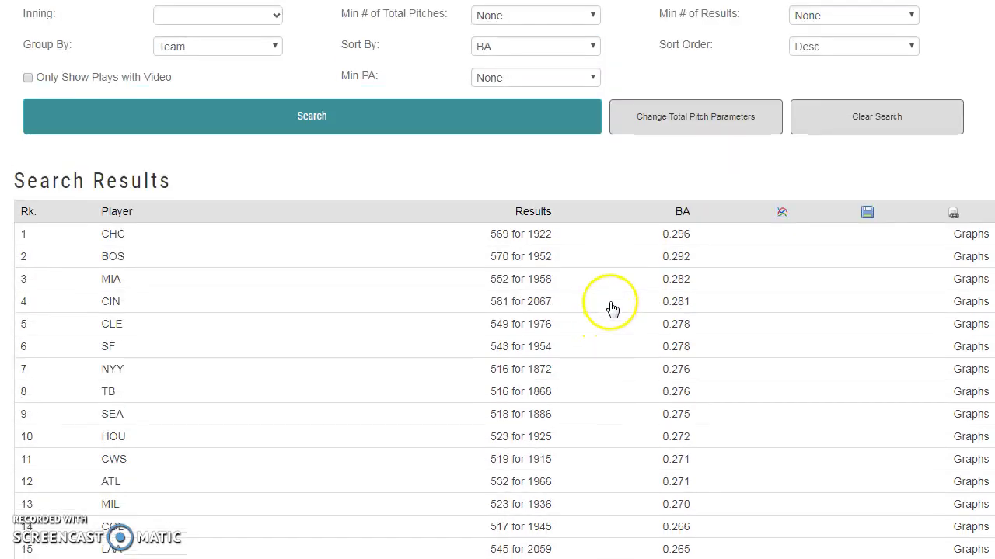